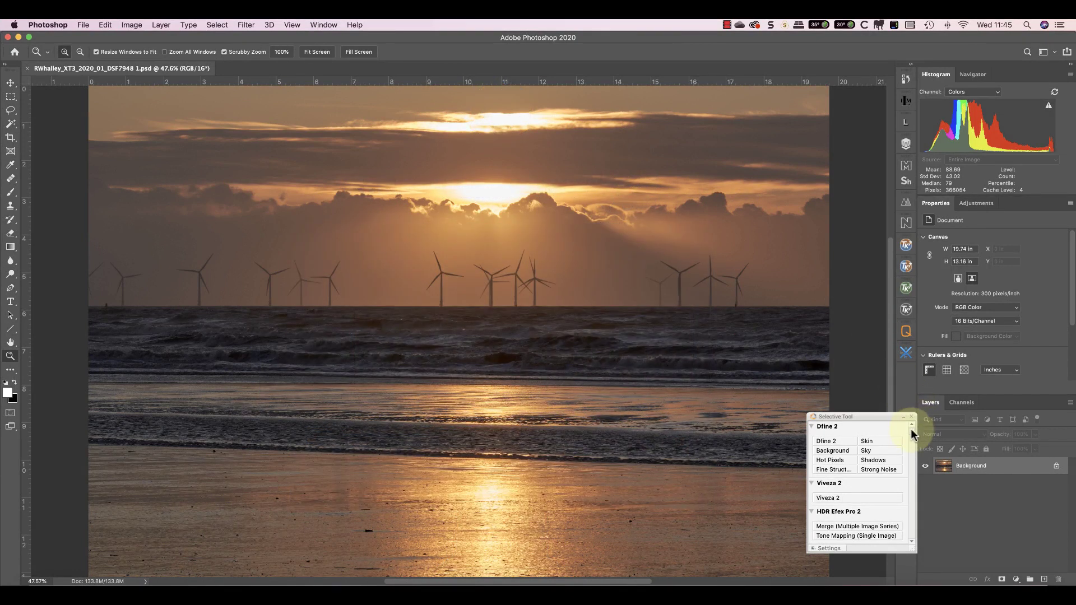
# Scroll the Nik Selective Tool list down until Color Efex Pro 4 appears.
pyautogui.moveTo(911, 427); pyautogui.dragTo(912, 481)
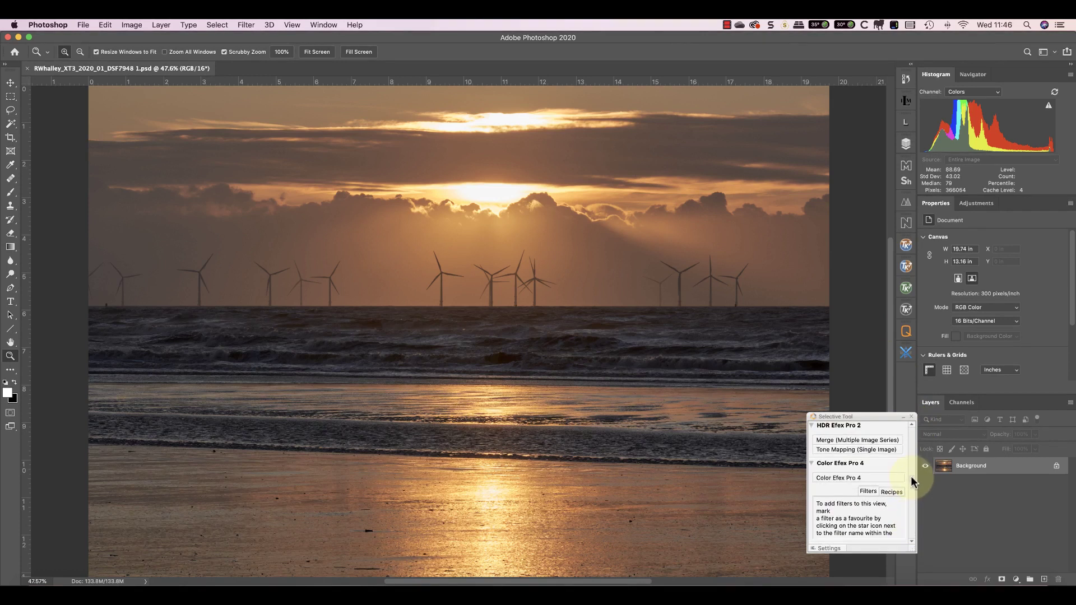
# Launch Color Efex Pro 4 on the sunset photo and scroll the Filter Library to Film Efex.
pyautogui.click(846, 477)
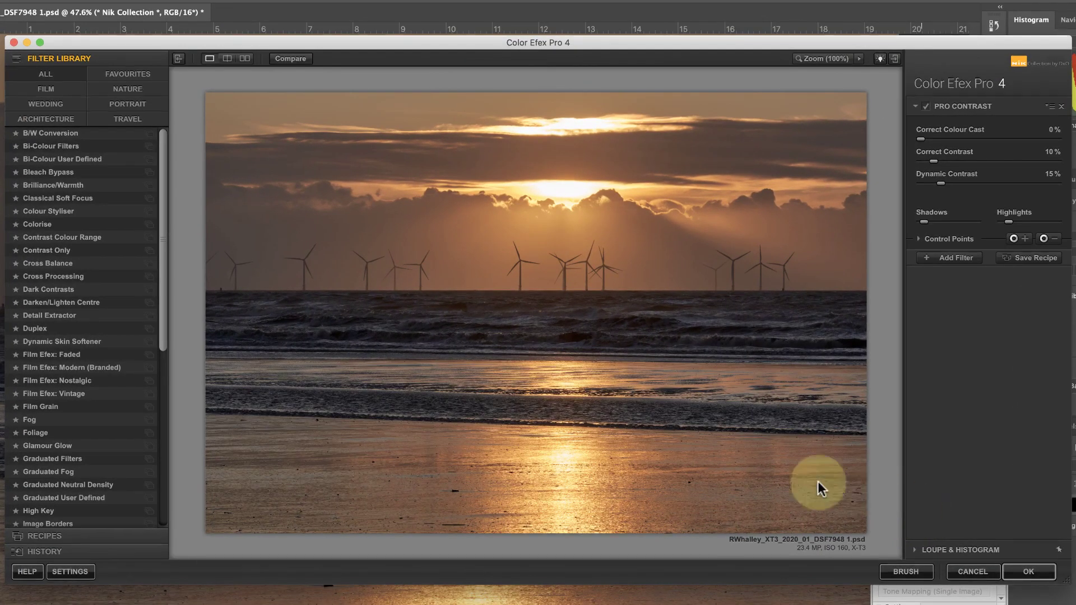
pyautogui.moveTo(163, 266); pyautogui.dragTo(155, 346)
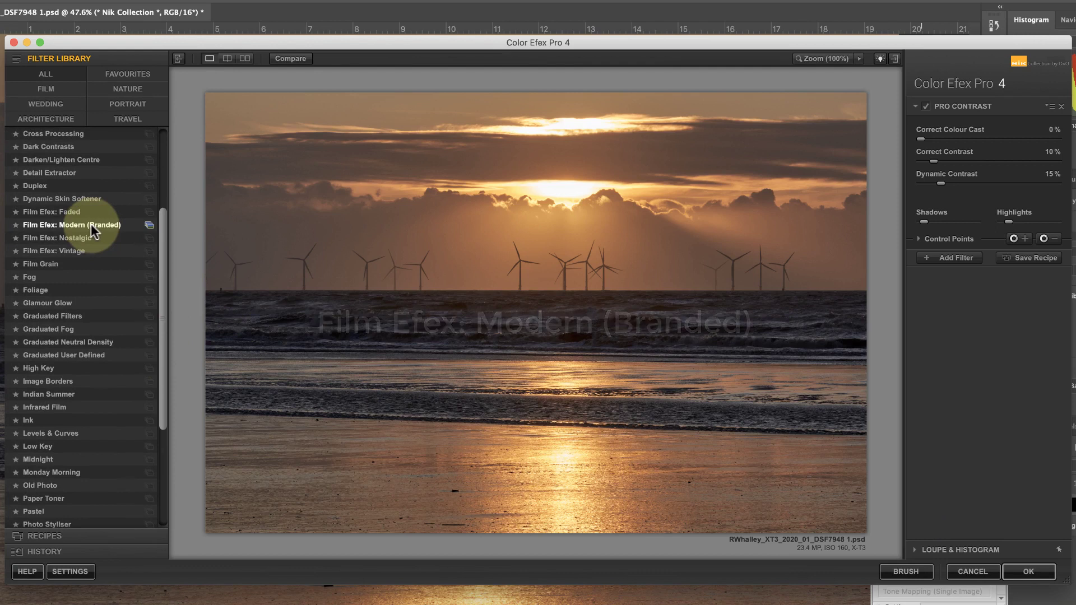
# Apply Film Efex: Modern (Branded) with [New] Fuji FP100C, previewed split against the original.
pyautogui.click(91, 226)
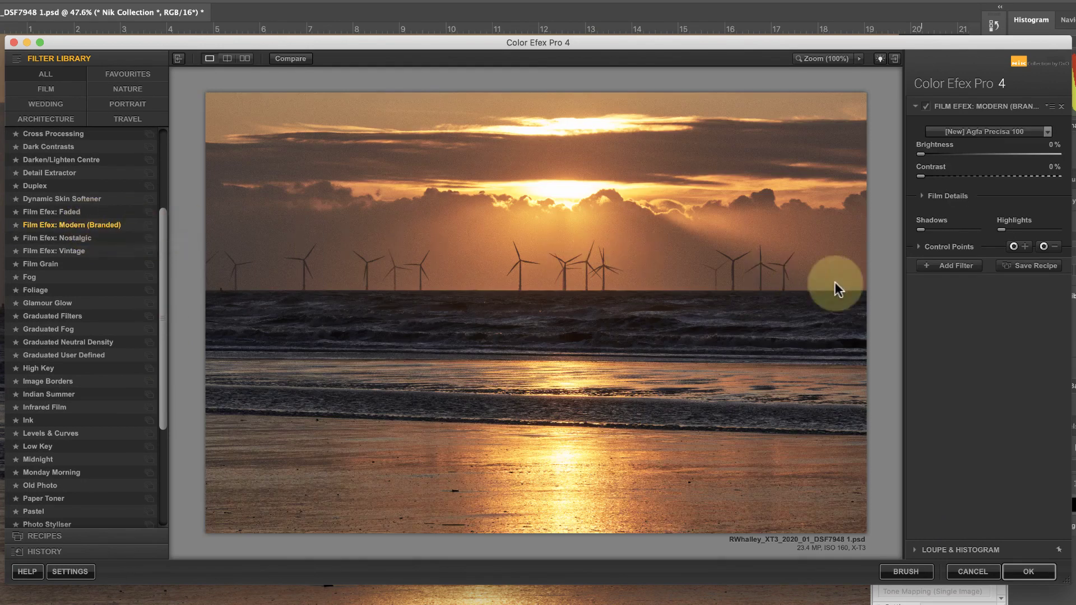
pyautogui.click(227, 58)
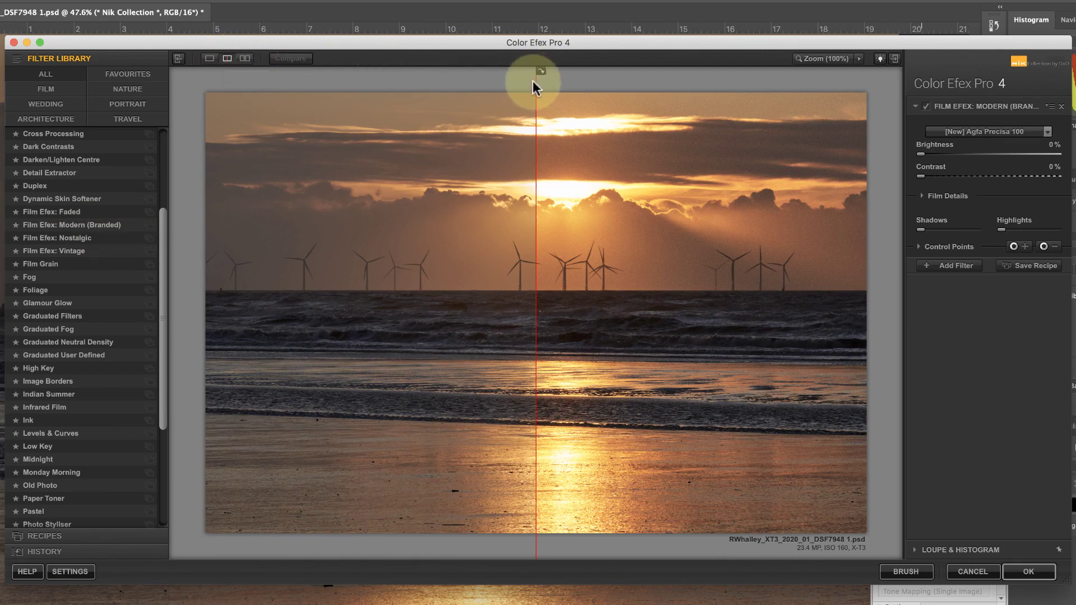
pyautogui.moveTo(532, 82)
pyautogui.mouseDown()
pyautogui.moveTo(295, 84)
pyautogui.moveTo(697, 87)
pyautogui.moveTo(504, 91)
pyautogui.moveTo(546, 85)
pyautogui.mouseUp()
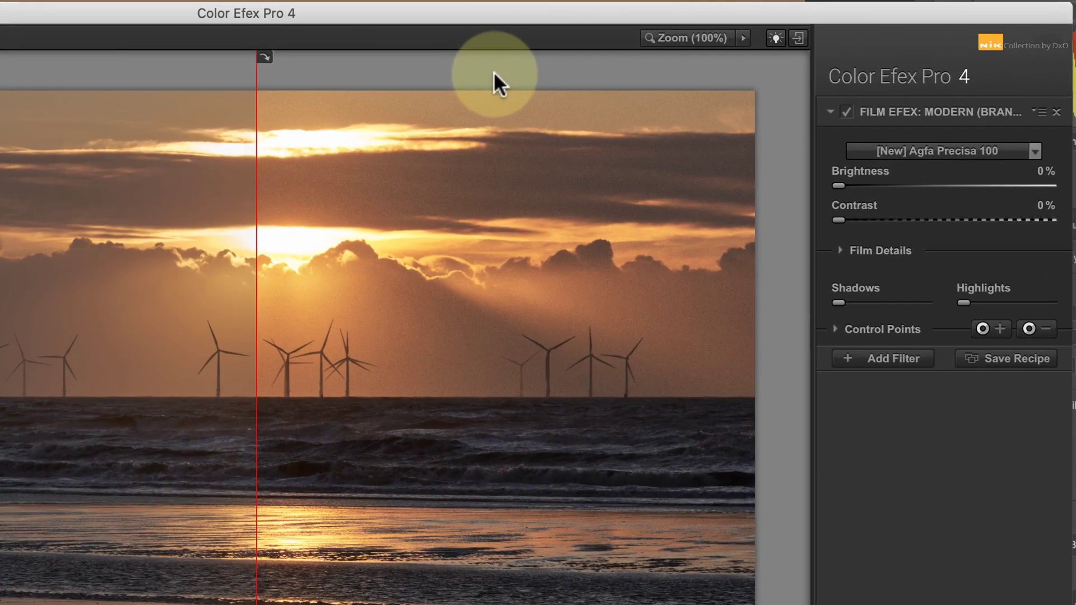
pyautogui.click(1035, 150)
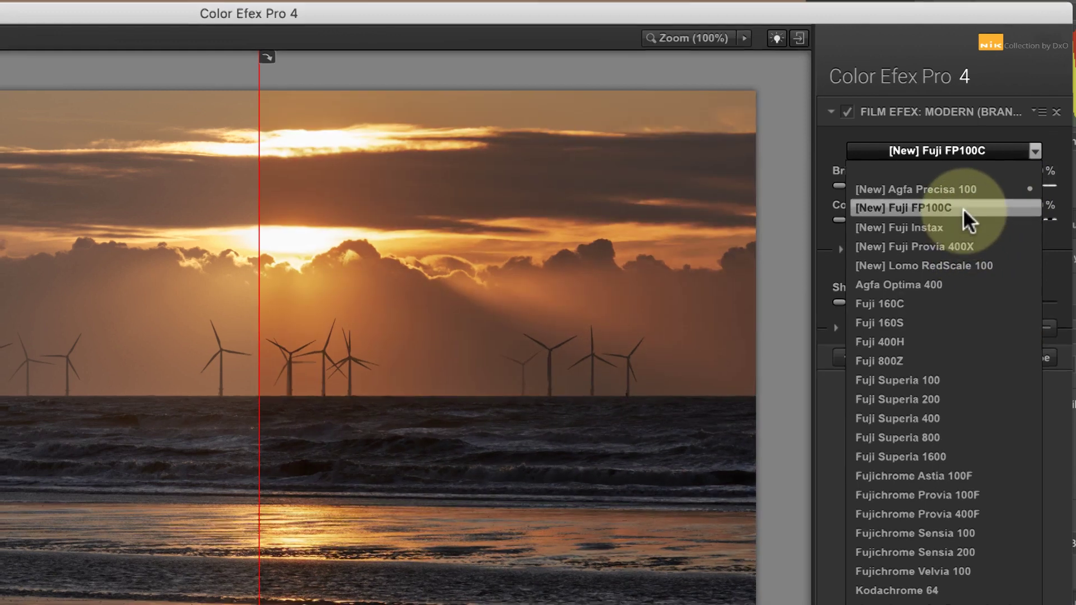
pyautogui.click(963, 208)
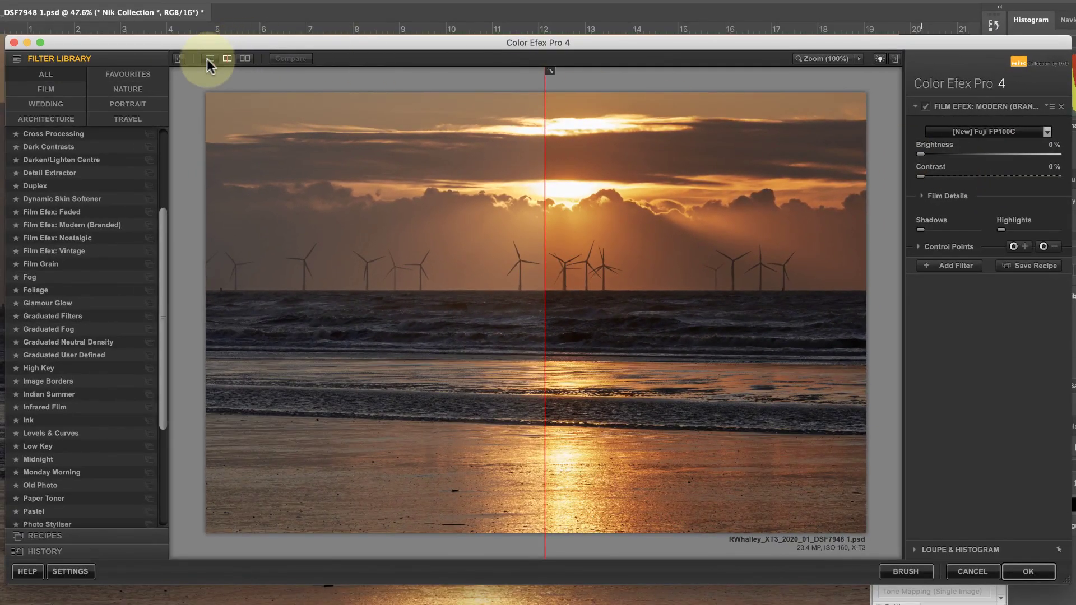
# In single preview, raise Brightness to 17% and Contrast to 13%, and lift the shadows.
pyautogui.click(209, 59)
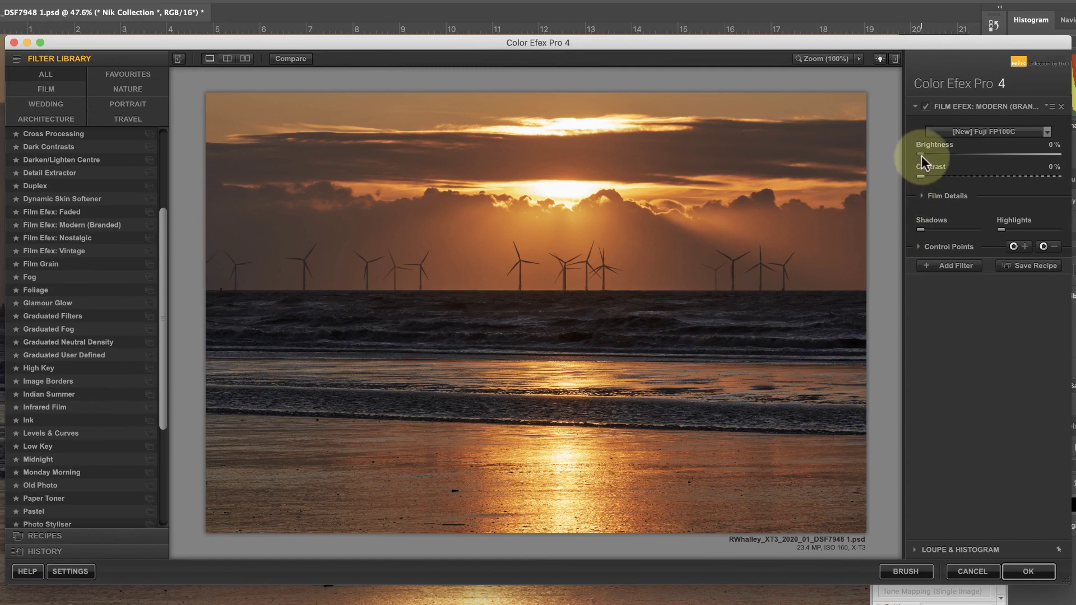
pyautogui.moveTo(922, 156); pyautogui.dragTo(931, 176)
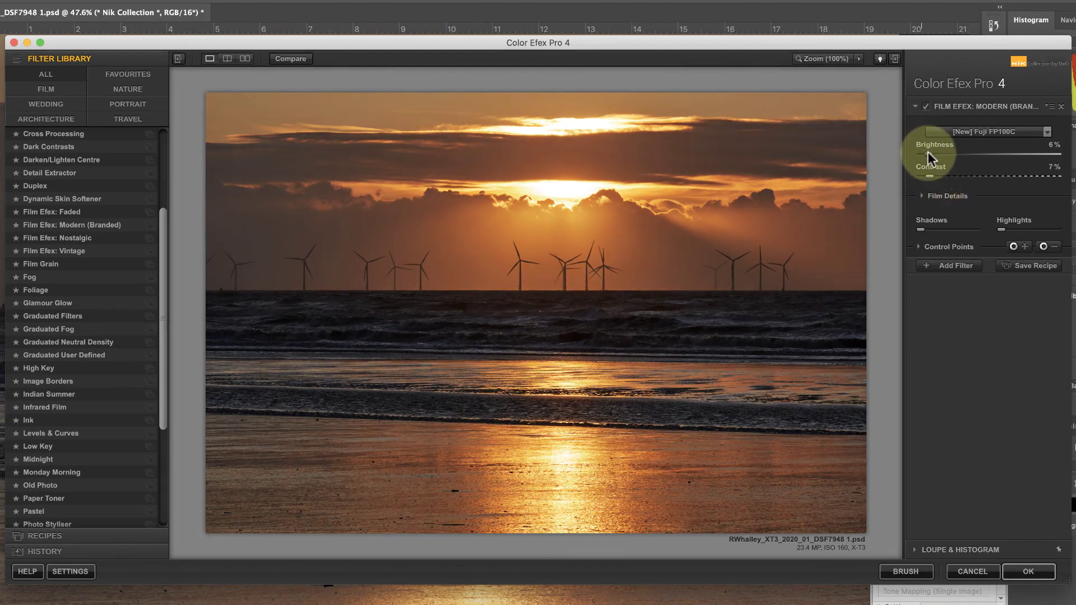
pyautogui.moveTo(927, 151); pyautogui.dragTo(937, 173)
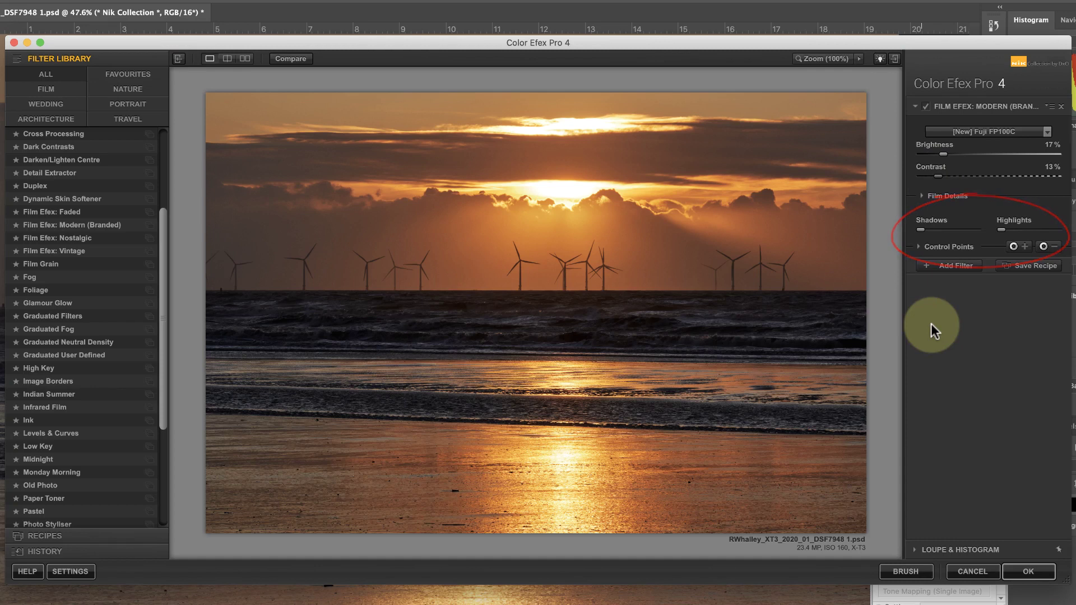
pyautogui.moveTo(922, 230)
pyautogui.moveTo(926, 230)
pyautogui.mouseDown()
pyautogui.moveTo(1020, 229)
pyautogui.moveTo(916, 231)
pyautogui.mouseUp()
pyautogui.moveTo(944, 227)
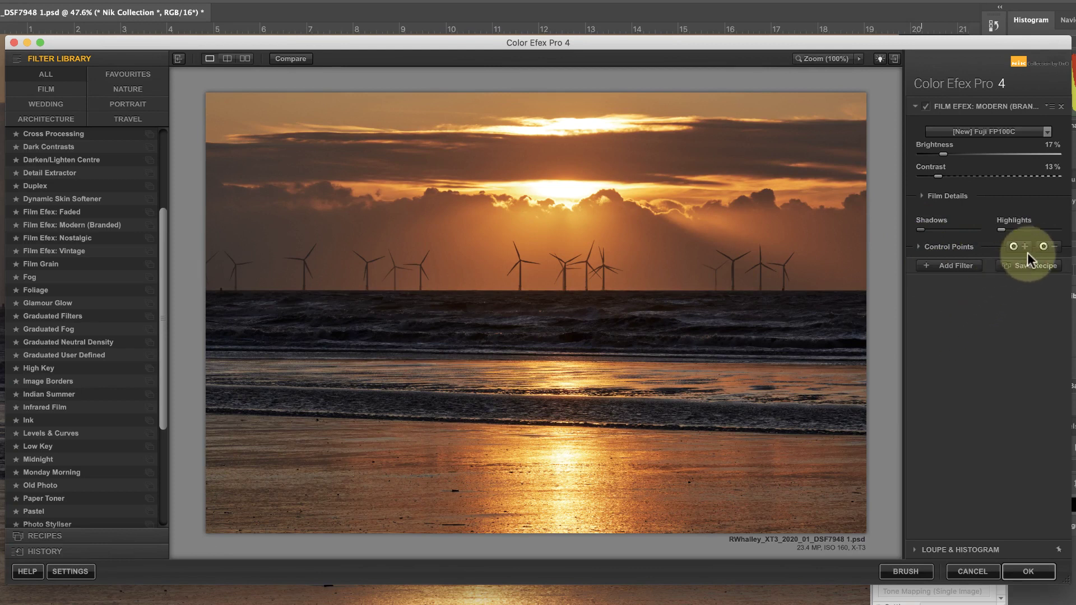
# Add enlarged control points on the sea and in the clouds near the sun.
pyautogui.click(1041, 247)
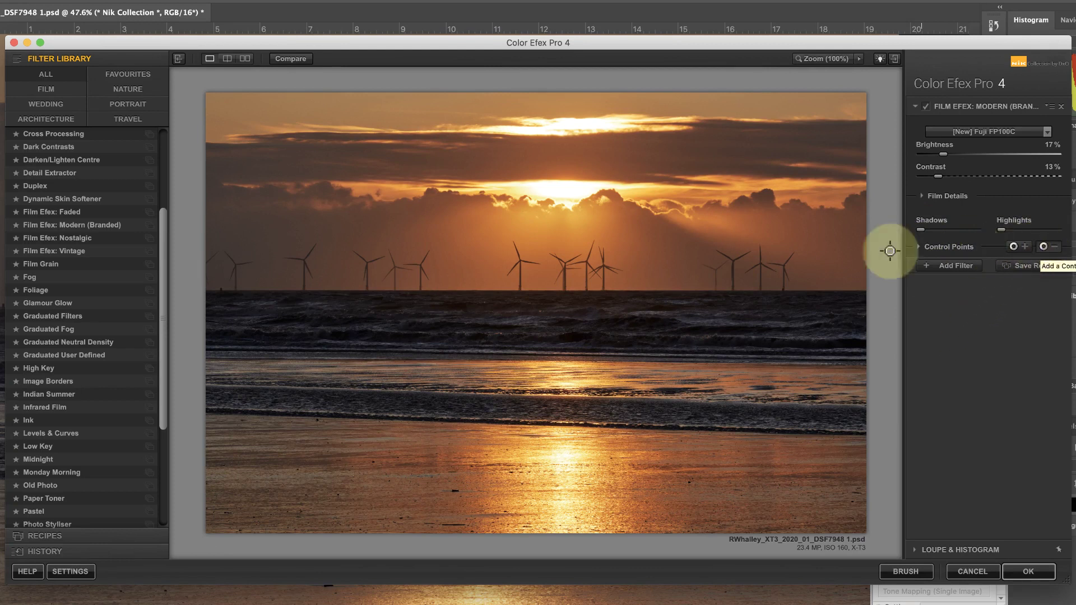
pyautogui.click(542, 322)
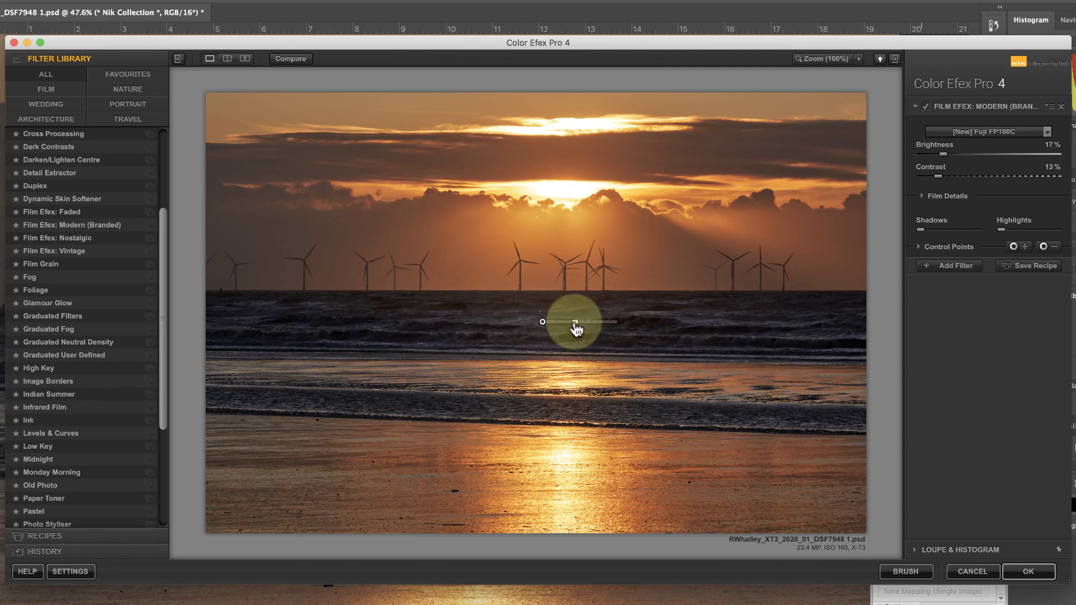
pyautogui.moveTo(575, 321); pyautogui.dragTo(593, 322)
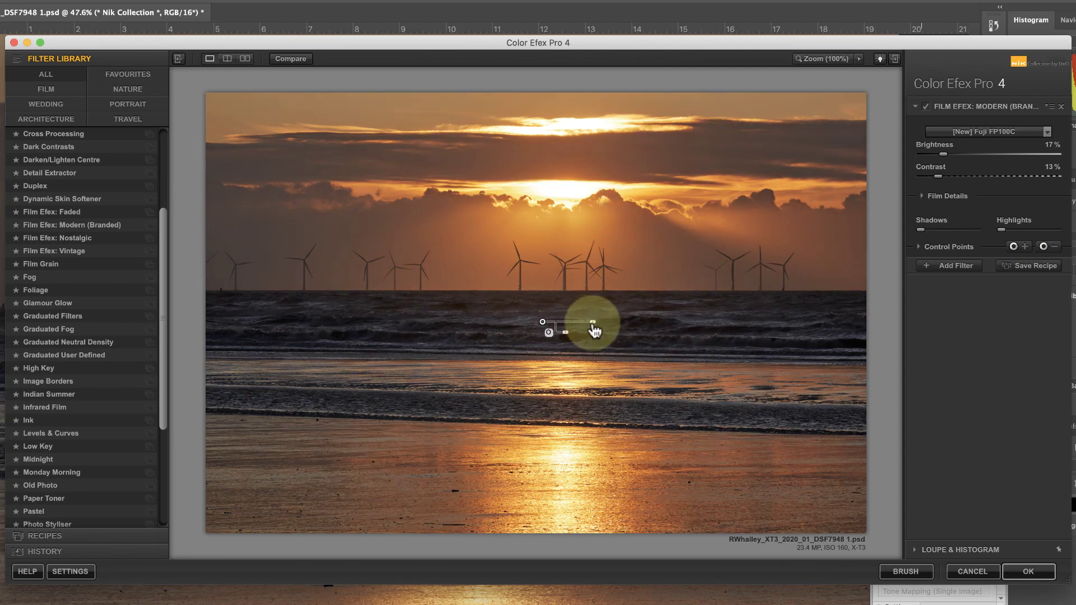
pyautogui.click(1023, 247)
pyautogui.click(494, 216)
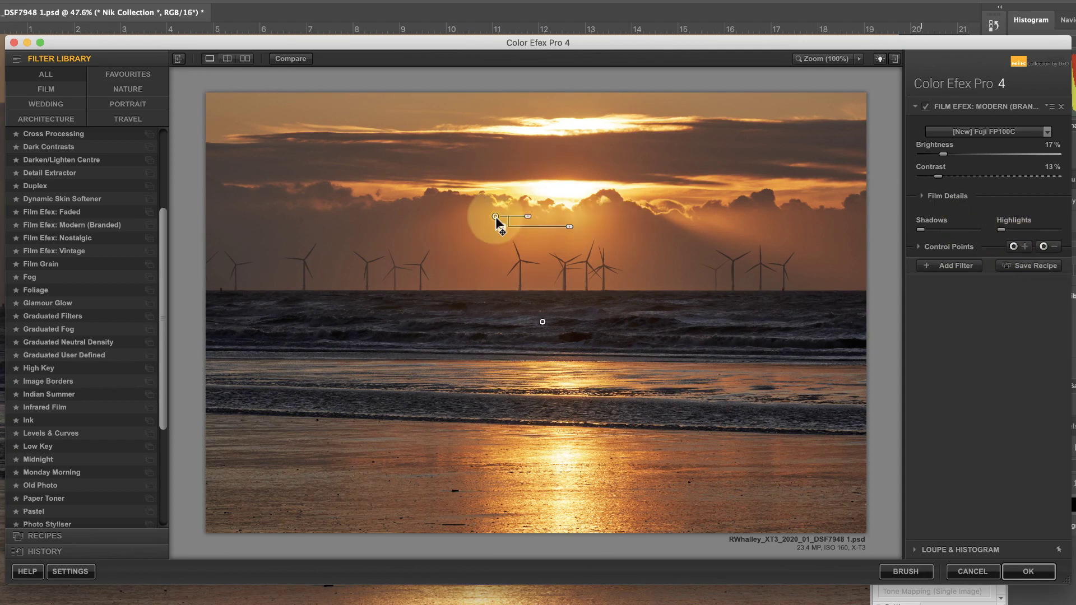
pyautogui.moveTo(527, 217); pyautogui.dragTo(550, 442)
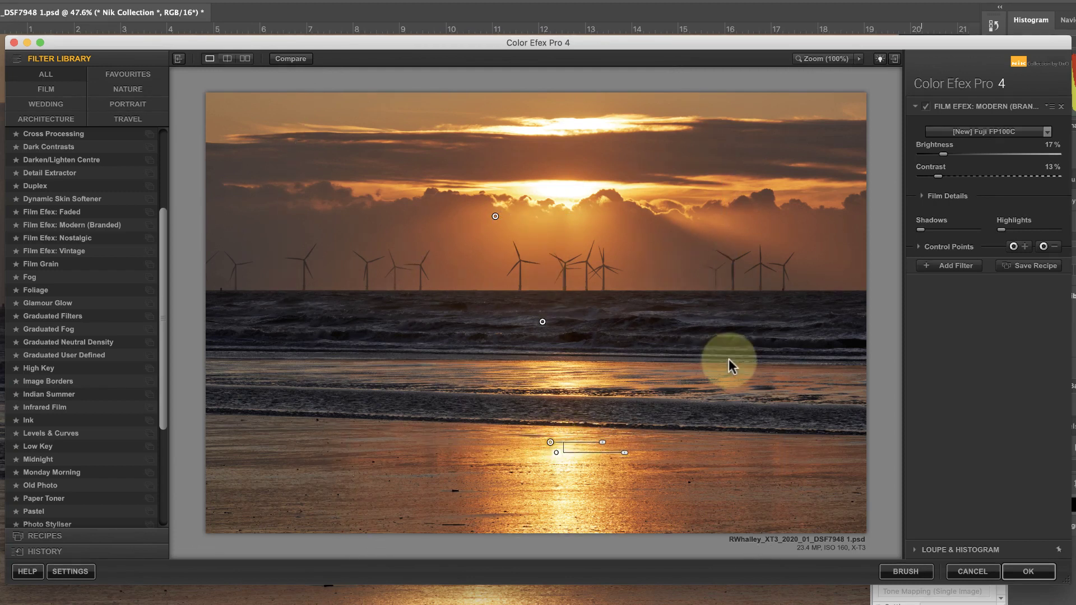
# Delete all three control points so the film filter applies uniformly.
pyautogui.click(918, 246)
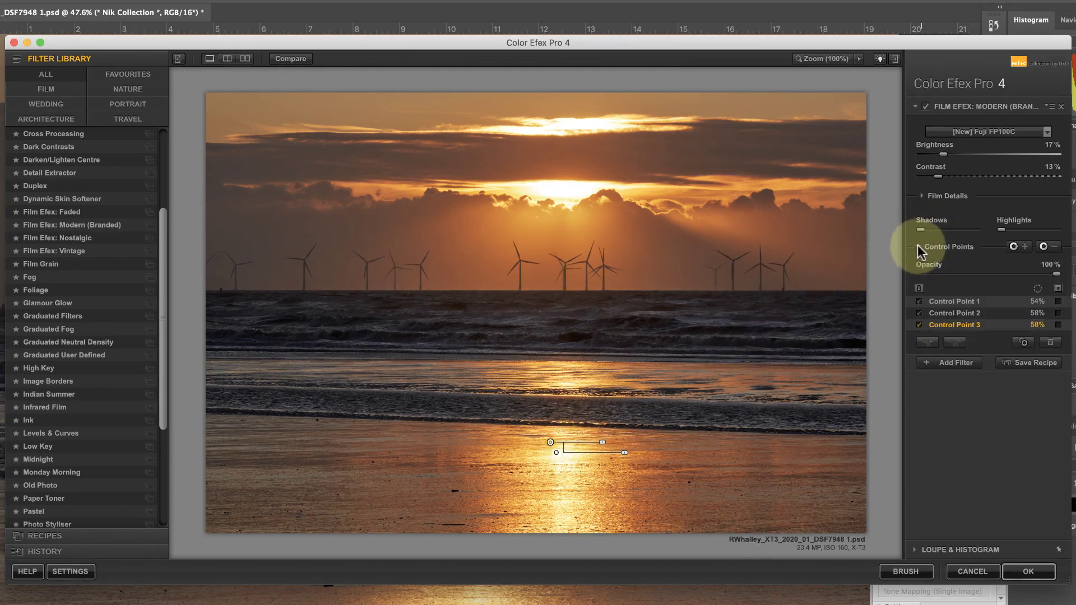
pyautogui.click(943, 302)
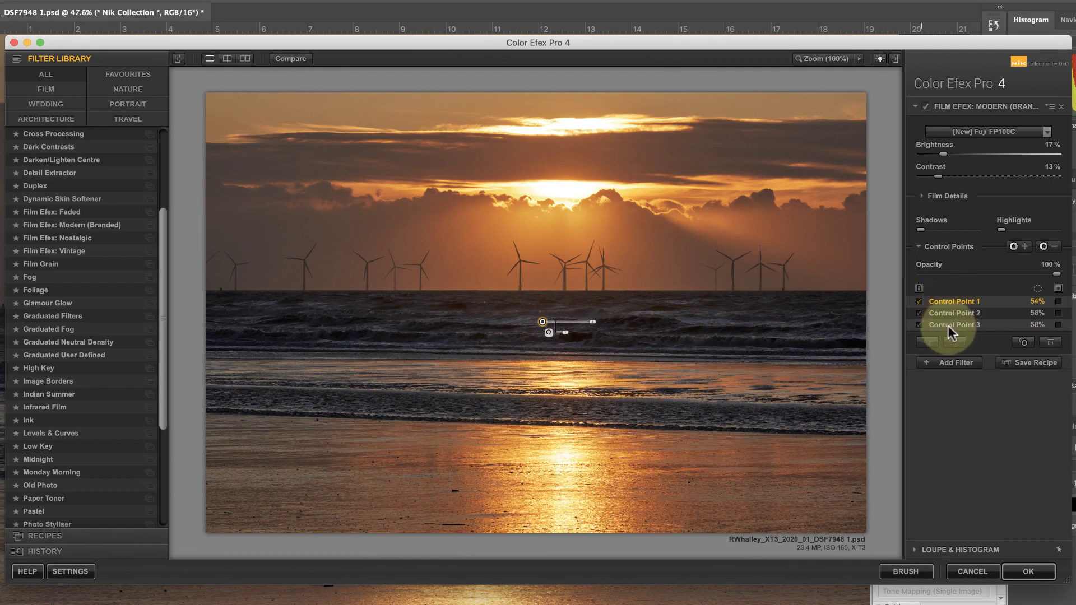
pyautogui.keyDown('shift'); pyautogui.click(947, 326); pyautogui.keyUp('shift')
pyautogui.click(1051, 343)
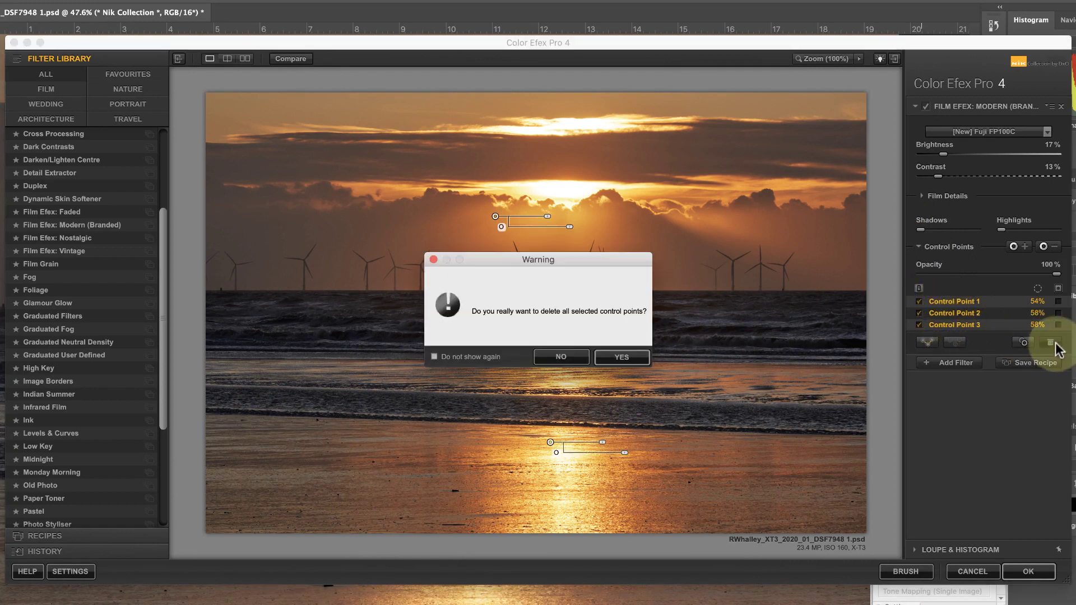
pyautogui.click(623, 357)
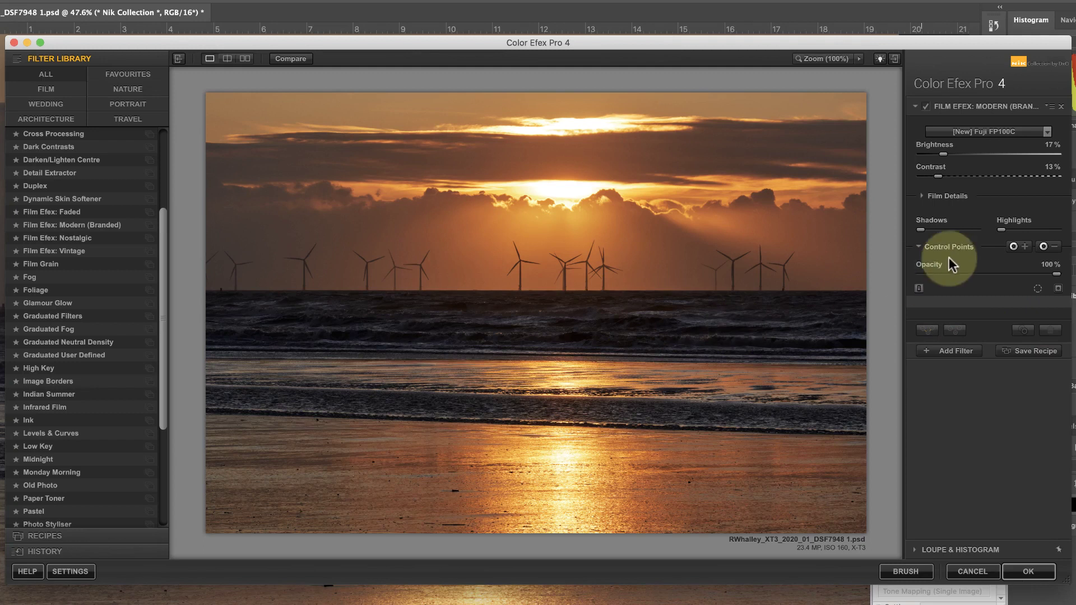
pyautogui.click(919, 247)
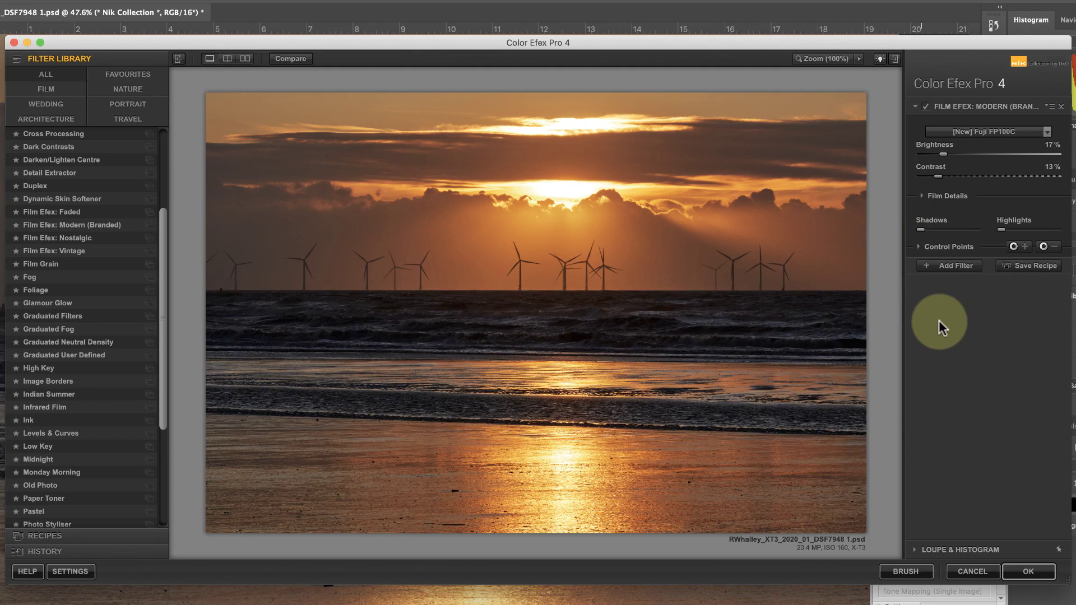
# Expand Film Details and lift the dark end of the RGB tone curve slightly.
pyautogui.click(922, 195)
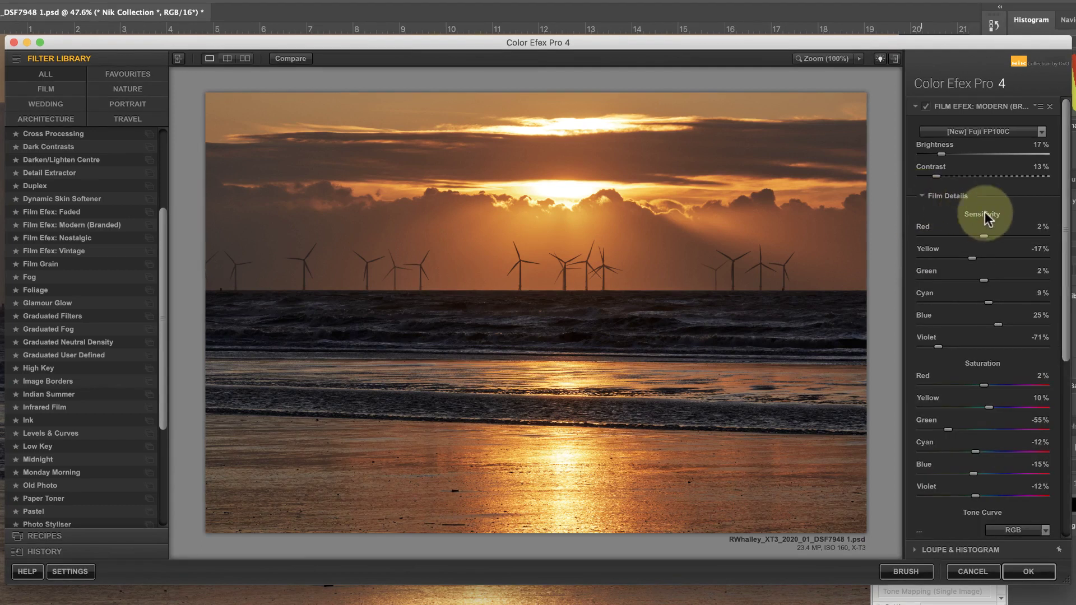
pyautogui.moveTo(1064, 221); pyautogui.dragTo(1049, 408)
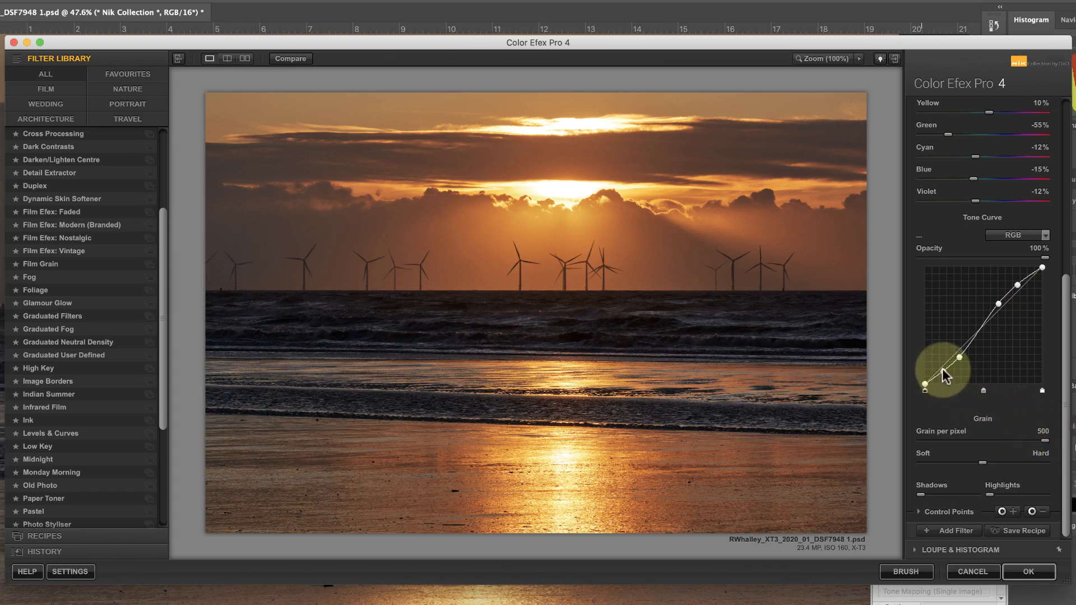
pyautogui.moveTo(943, 372)
pyautogui.mouseDown()
pyautogui.moveTo(971, 339)
pyautogui.moveTo(943, 369)
pyautogui.mouseUp()
pyautogui.moveTo(1064, 361); pyautogui.dragTo(1065, 215)
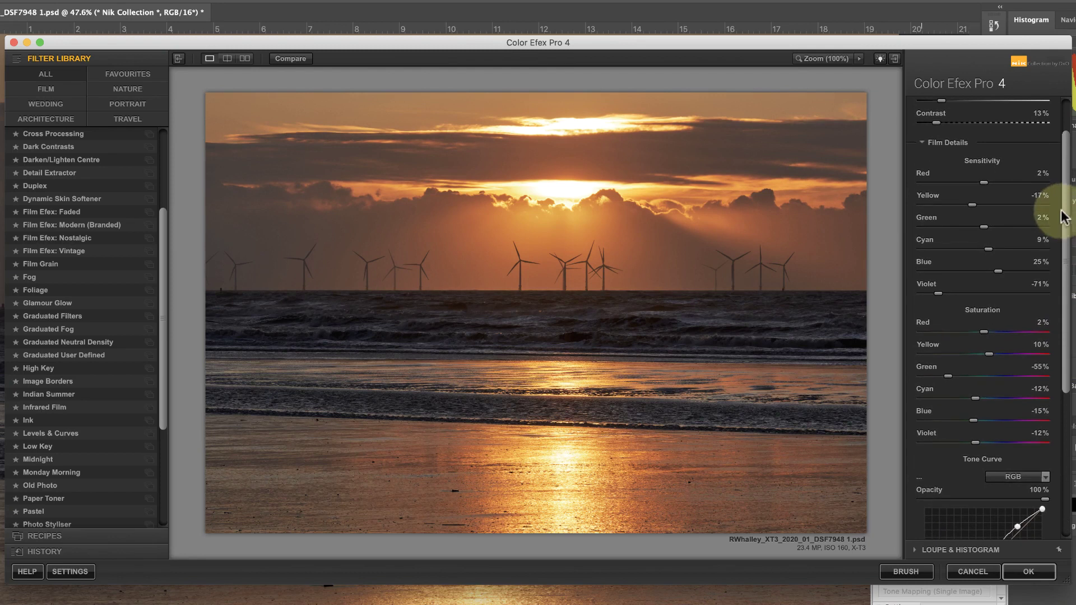
# Set sensitivities to yellow 13%, red -9%, cyan 2%, blue 52%, violet -16%.
pyautogui.moveTo(973, 204)
pyautogui.mouseDown()
pyautogui.moveTo(932, 205)
pyautogui.moveTo(1018, 207)
pyautogui.moveTo(991, 207)
pyautogui.mouseUp()
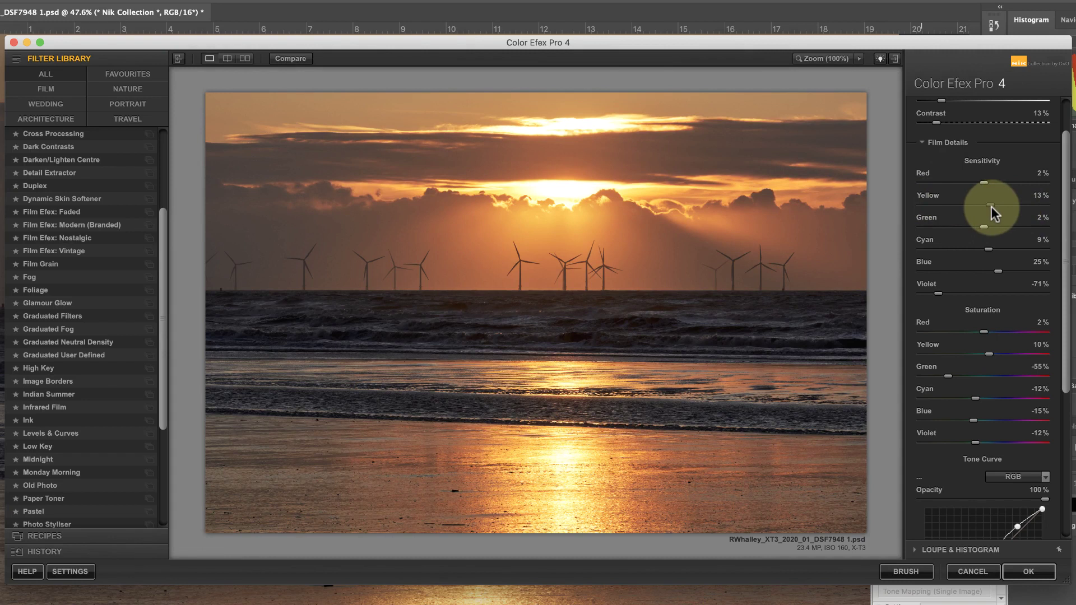
pyautogui.moveTo(984, 183)
pyautogui.mouseDown()
pyautogui.moveTo(963, 183)
pyautogui.moveTo(993, 184)
pyautogui.moveTo(977, 183)
pyautogui.mouseUp()
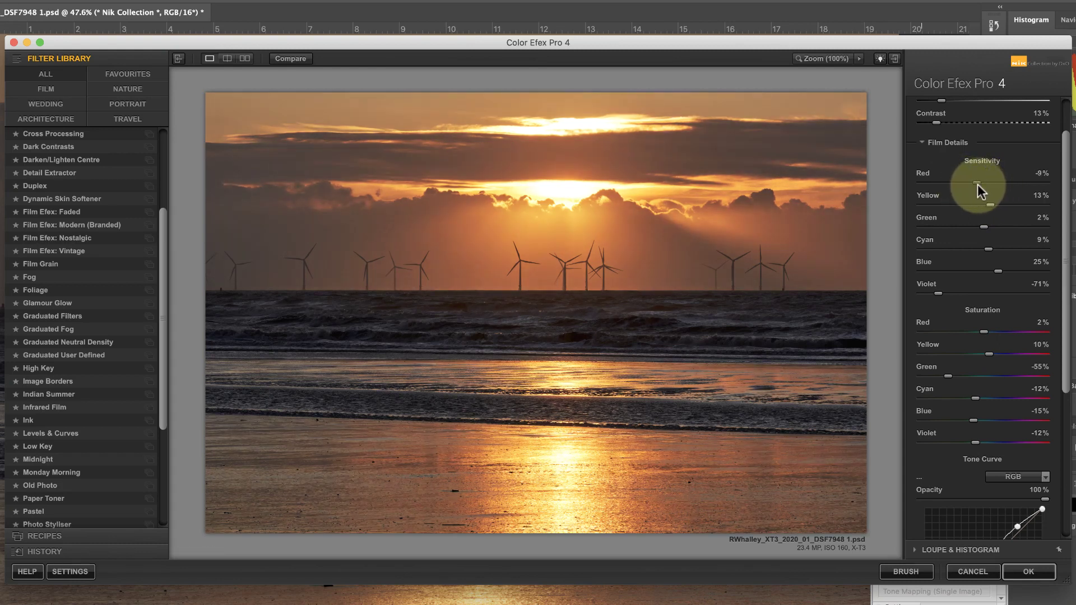
pyautogui.moveTo(1006, 249); pyautogui.dragTo(987, 229)
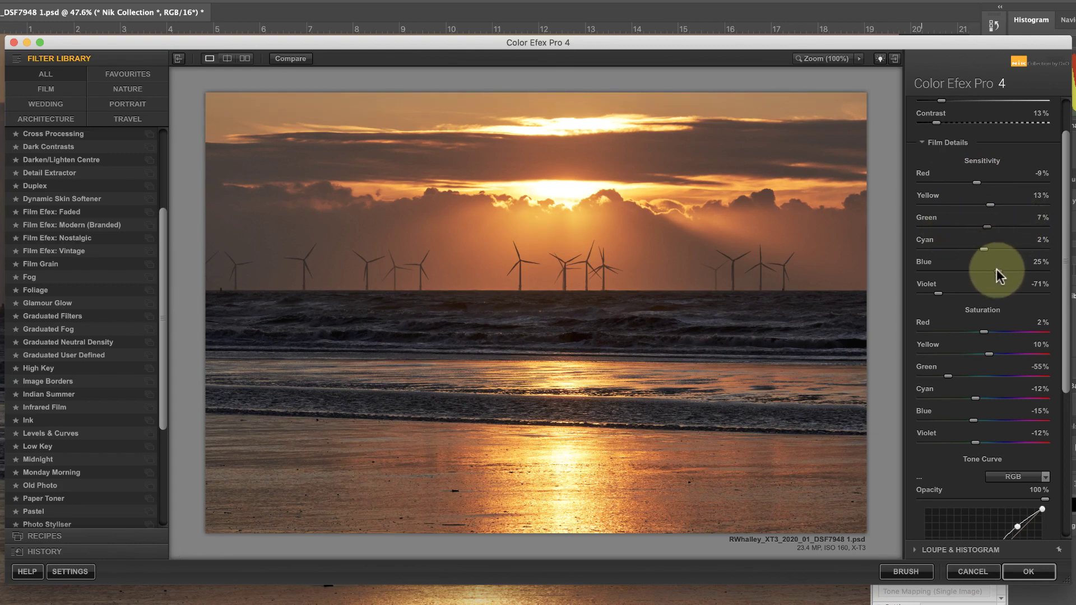
pyautogui.moveTo(997, 270)
pyautogui.mouseDown()
pyautogui.moveTo(966, 271)
pyautogui.moveTo(1029, 271)
pyautogui.moveTo(1008, 272)
pyautogui.mouseUp()
pyautogui.moveTo(940, 291); pyautogui.dragTo(1037, 290)
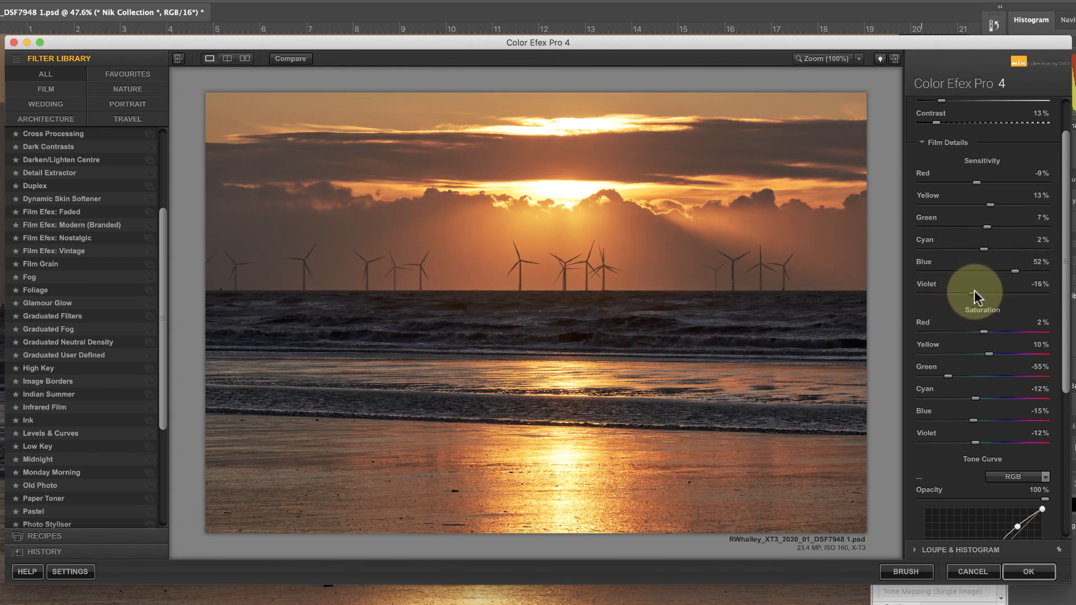
# Reselect Fuji FP100C to restore its default sensitivities and show the edit history.
pyautogui.moveTo(1061, 271); pyautogui.dragTo(1061, 180)
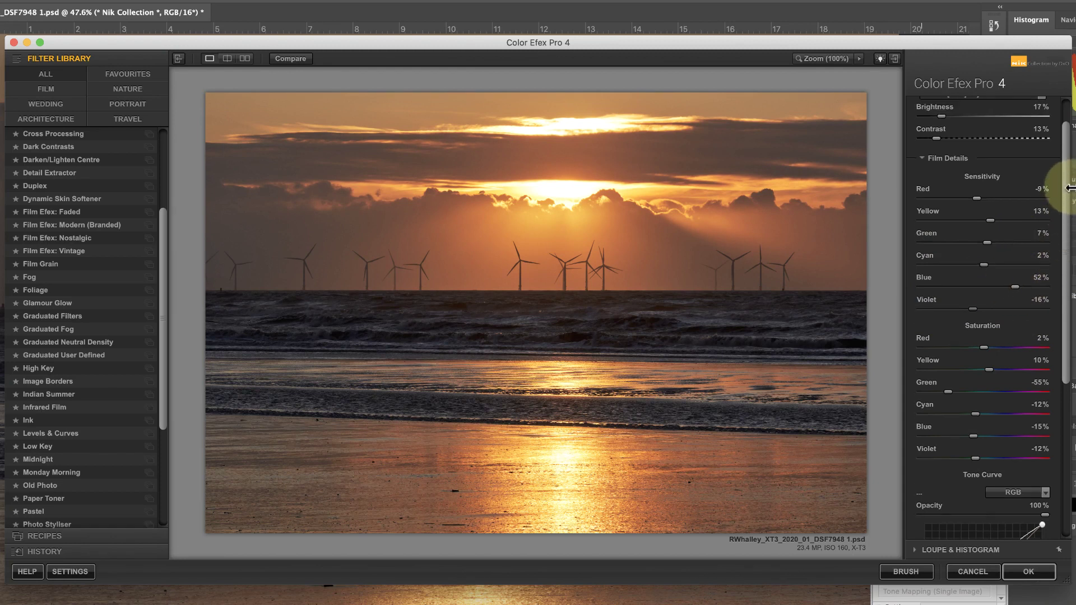
pyautogui.scroll(3, 1053, 157)
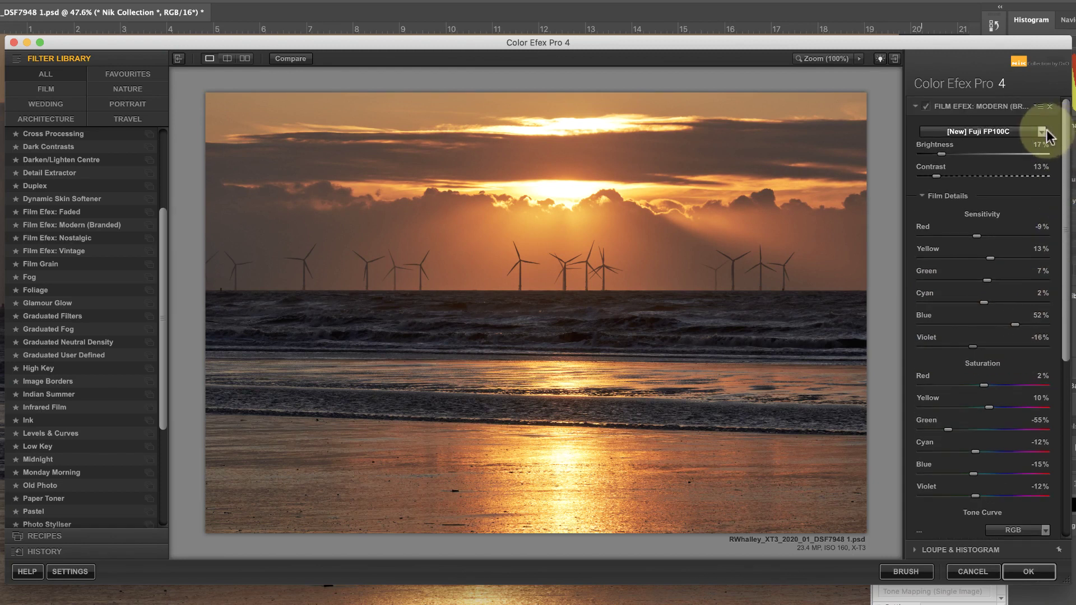
pyautogui.click(1041, 132)
pyautogui.click(984, 164)
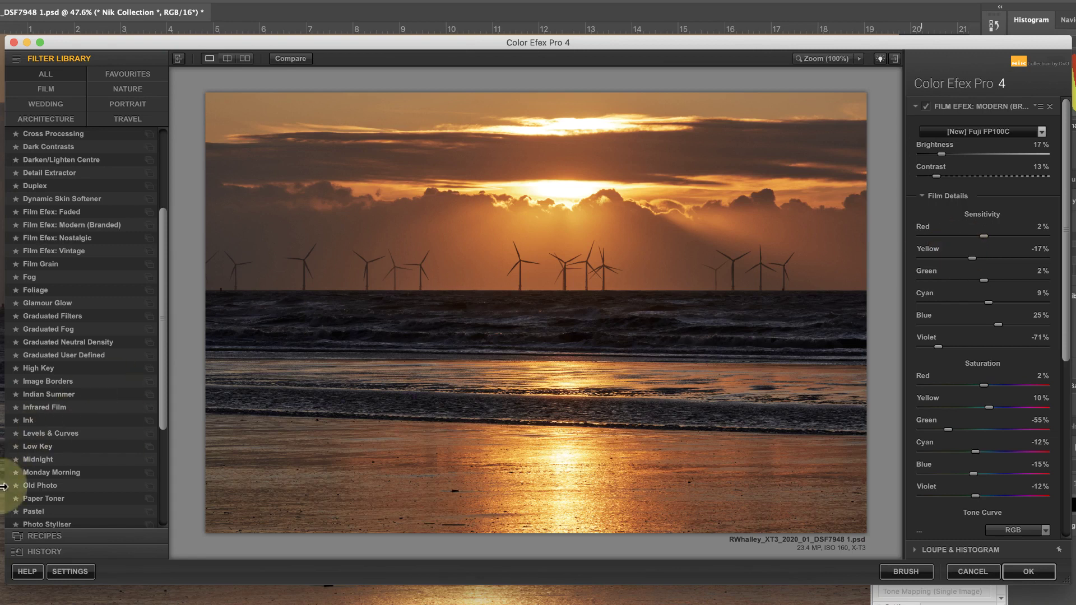
pyautogui.click(46, 550)
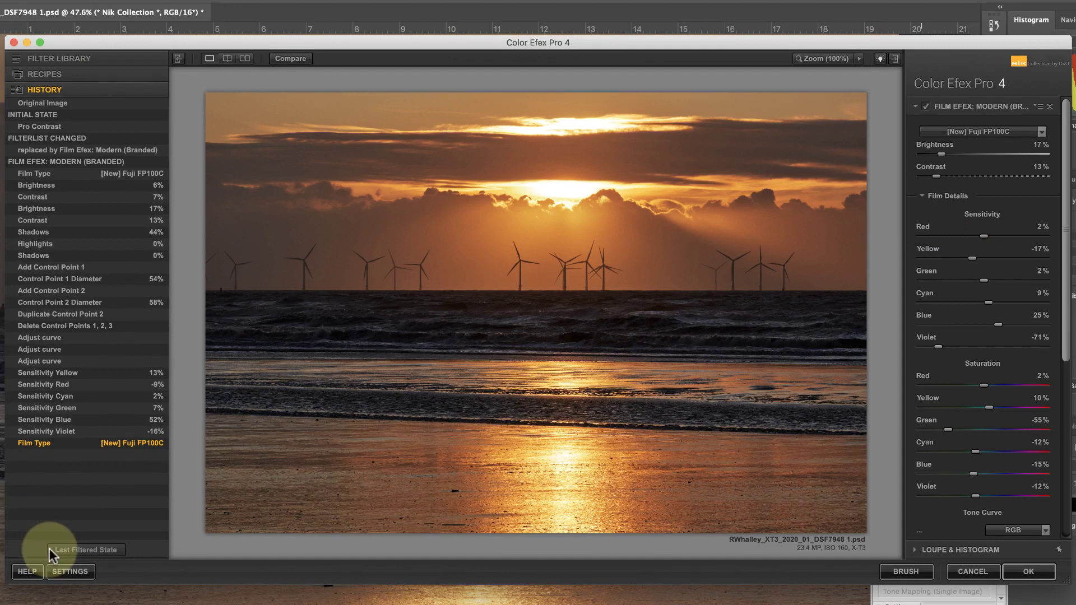
# Revert to the last curve adjustment, then set sensitivity red -7%, yellow 18%, blue 50%, violet -12%.
pyautogui.click(56, 433)
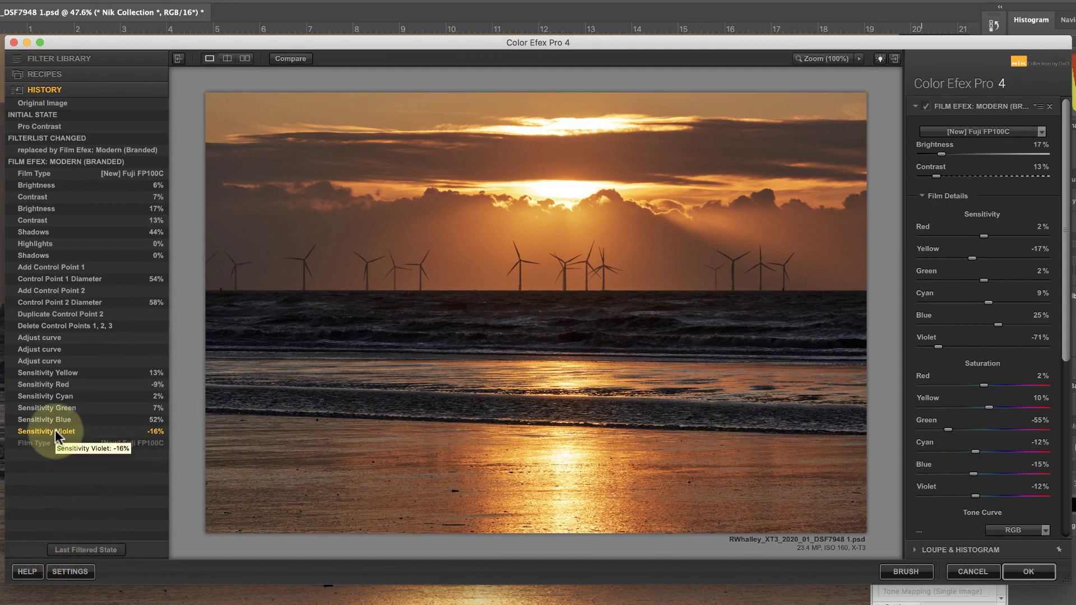
pyautogui.click(58, 363)
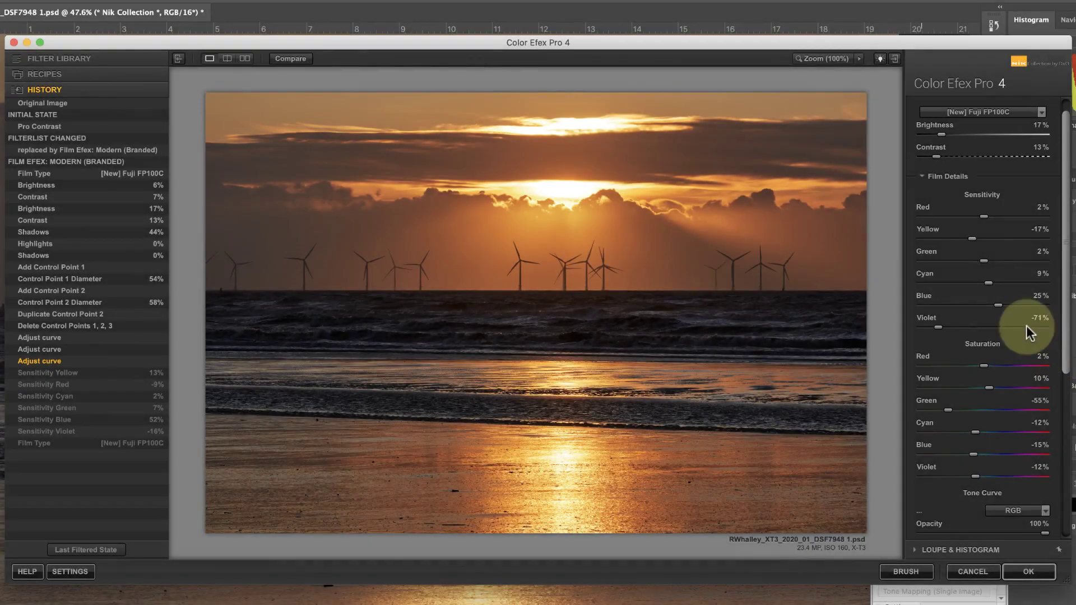
pyautogui.moveTo(973, 238); pyautogui.dragTo(987, 217)
pyautogui.scroll(1, 1050, 281)
pyautogui.moveTo(939, 347); pyautogui.dragTo(1017, 332)
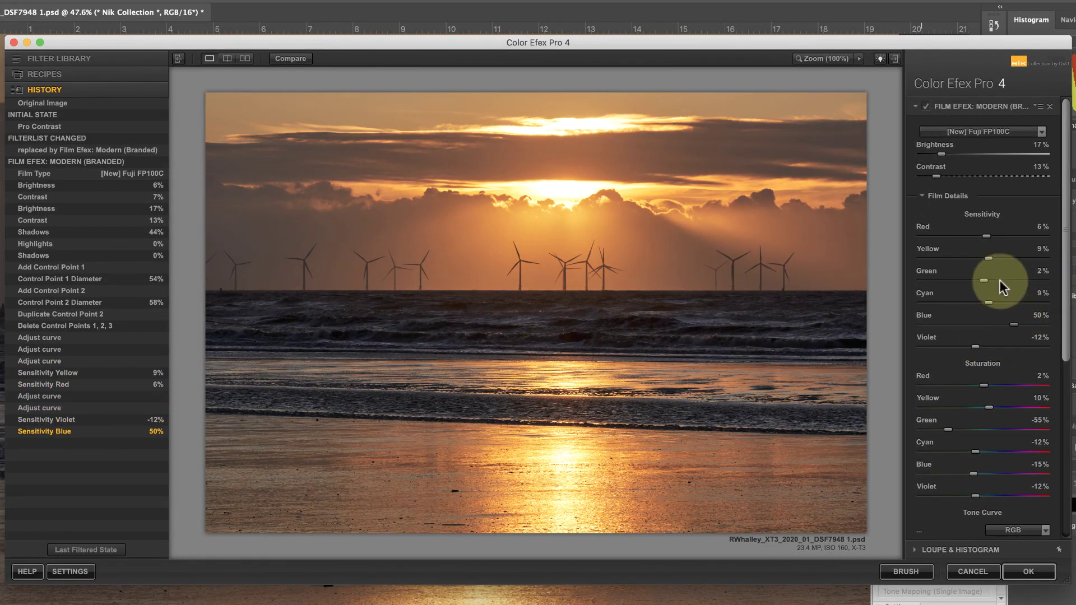
pyautogui.moveTo(990, 264); pyautogui.dragTo(978, 237)
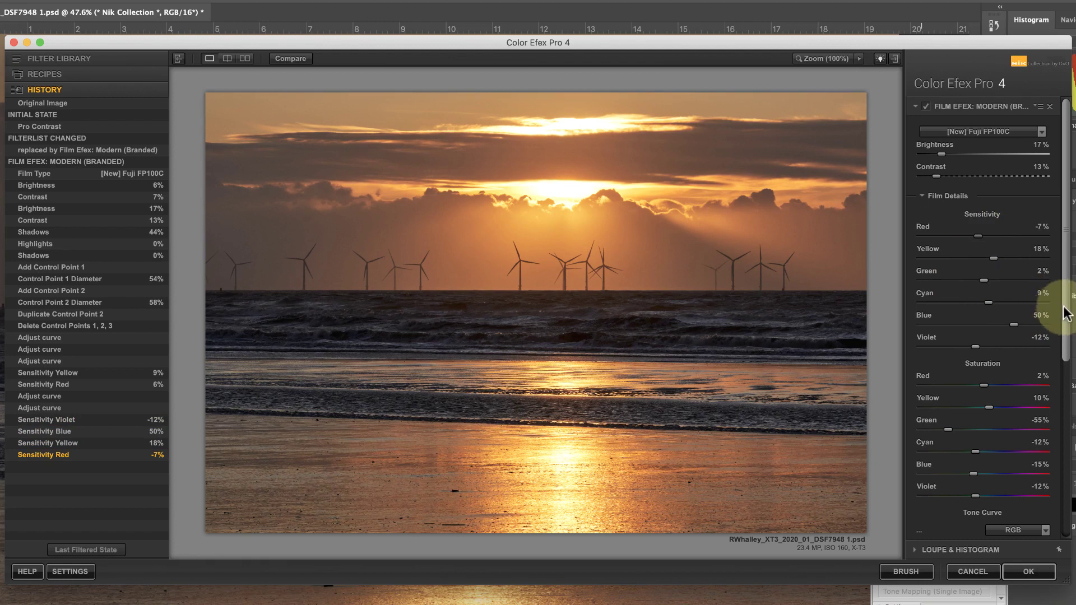
pyautogui.moveTo(1065, 311); pyautogui.dragTo(1064, 407)
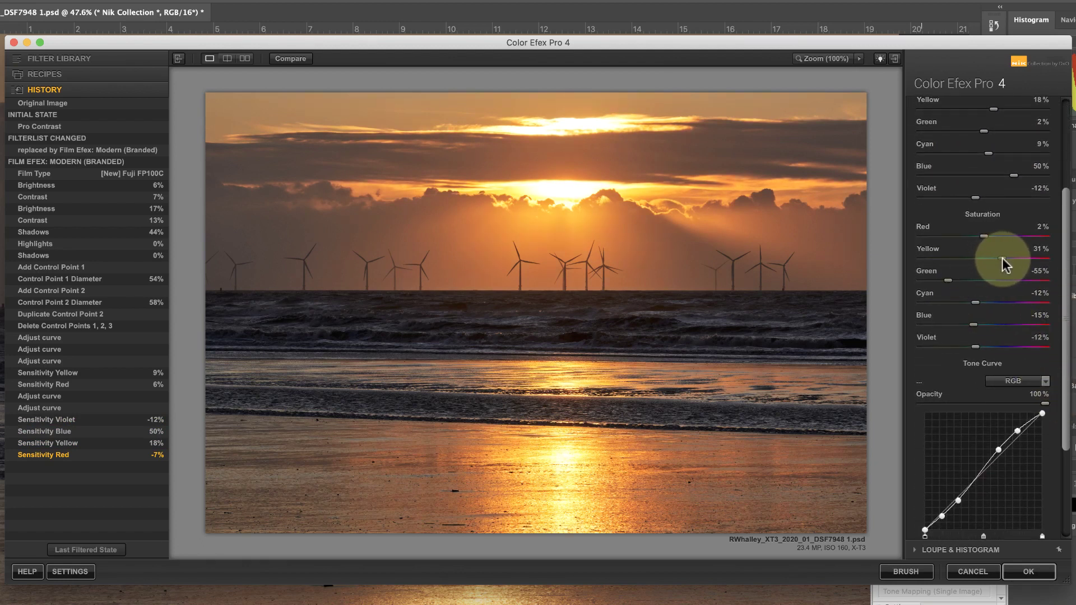
# Set saturation yellow 15%, red 16%, cyan -41%, blue -23%, violet -11%, and grain hardness -100%.
pyautogui.moveTo(985, 258)
pyautogui.mouseDown()
pyautogui.moveTo(973, 258)
pyautogui.moveTo(993, 259)
pyautogui.moveTo(990, 246)
pyautogui.mouseUp()
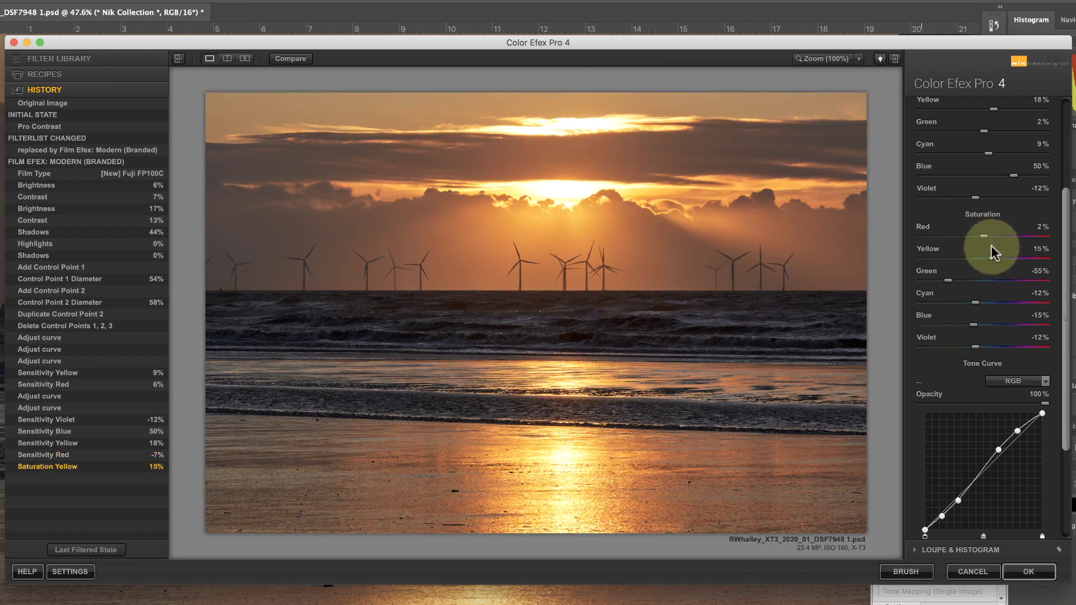
pyautogui.click(994, 236)
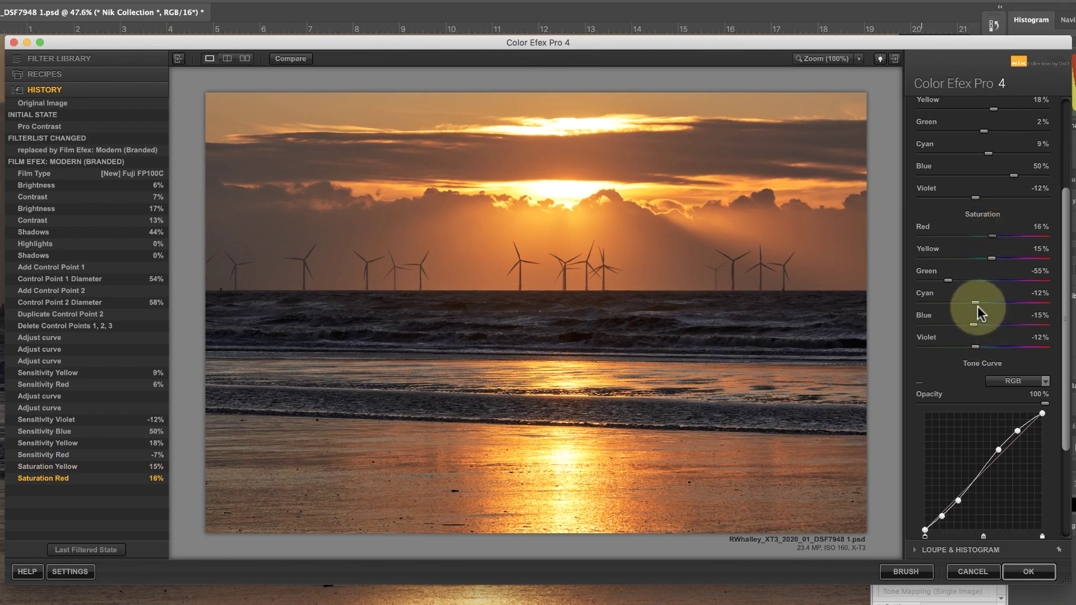
pyautogui.moveTo(977, 306); pyautogui.dragTo(978, 350)
pyautogui.scroll(-5, 1057, 342)
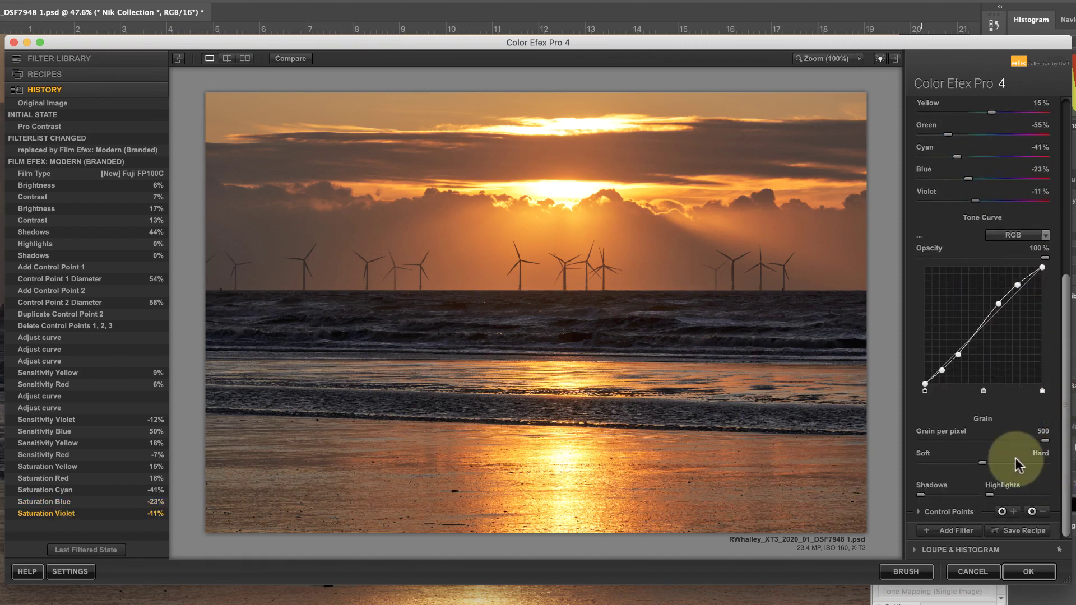
pyautogui.moveTo(980, 463); pyautogui.dragTo(916, 459)
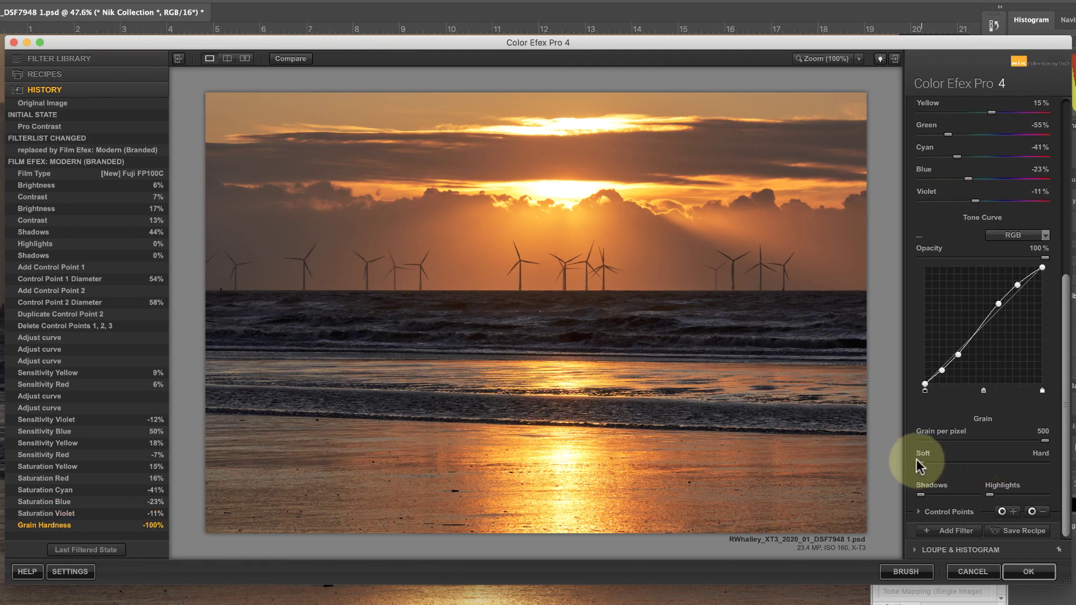
# Check the grain at 100% zoom, lower grain per pixel to 368, then refit the preview.
pyautogui.click(816, 57)
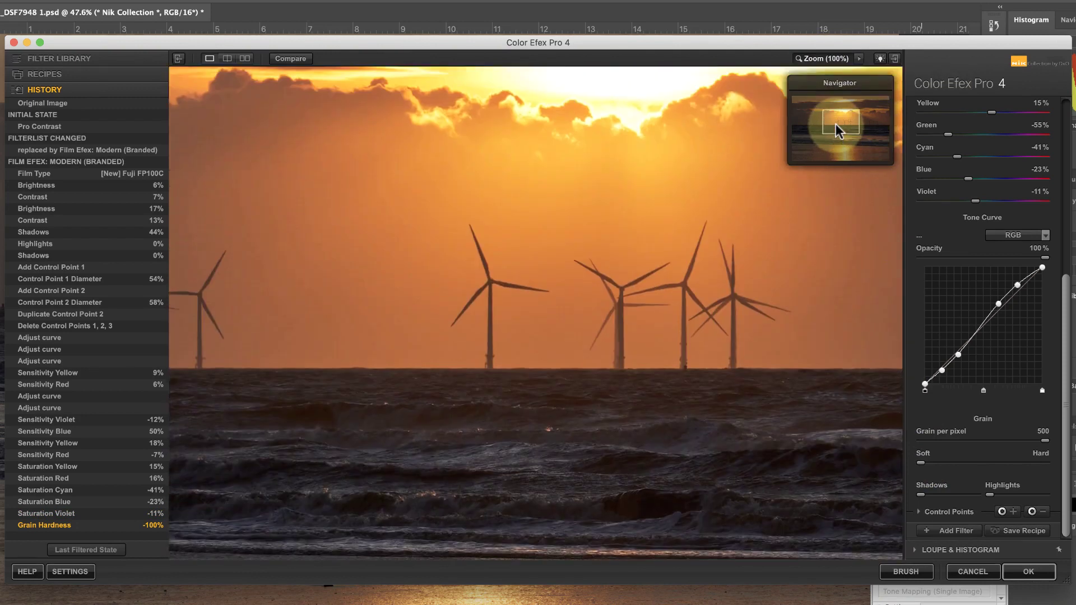
pyautogui.moveTo(836, 123); pyautogui.dragTo(835, 122)
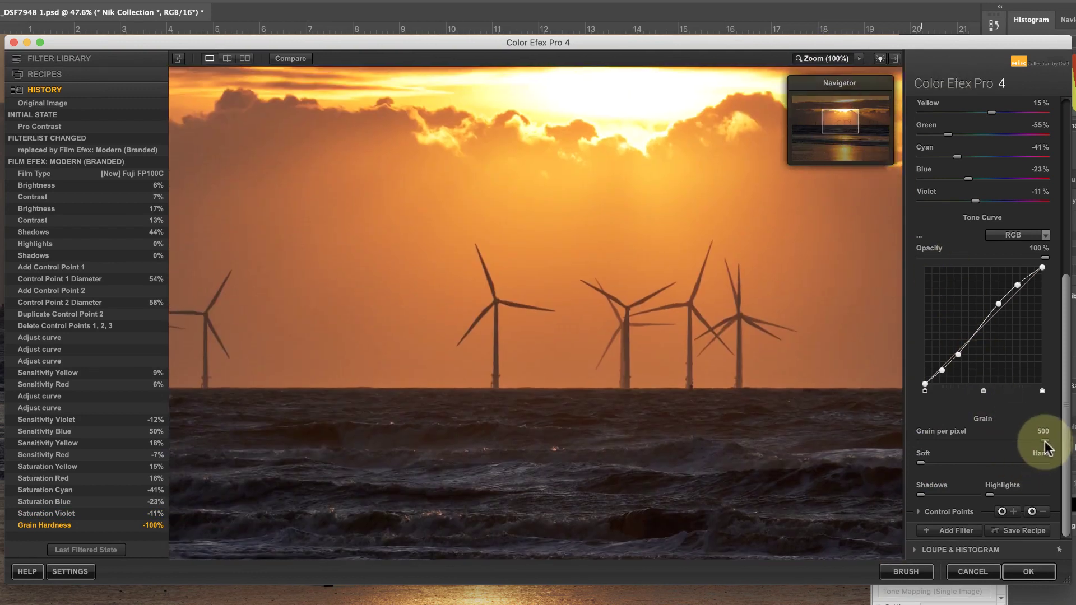
pyautogui.moveTo(1036, 441); pyautogui.dragTo(1012, 442)
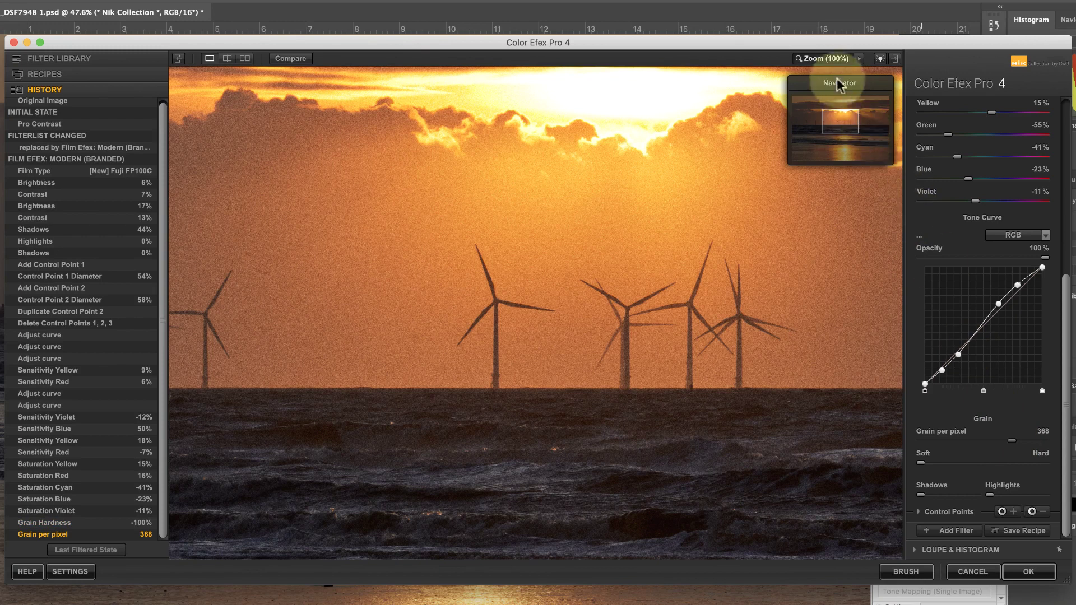
pyautogui.click(830, 55)
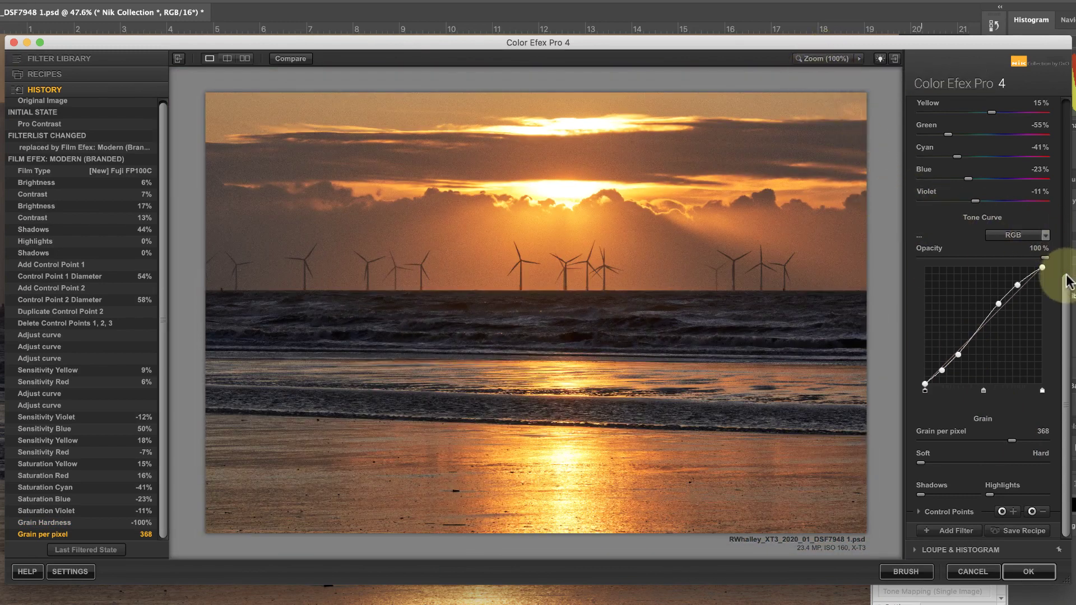
pyautogui.moveTo(1065, 280); pyautogui.dragTo(1064, 112)
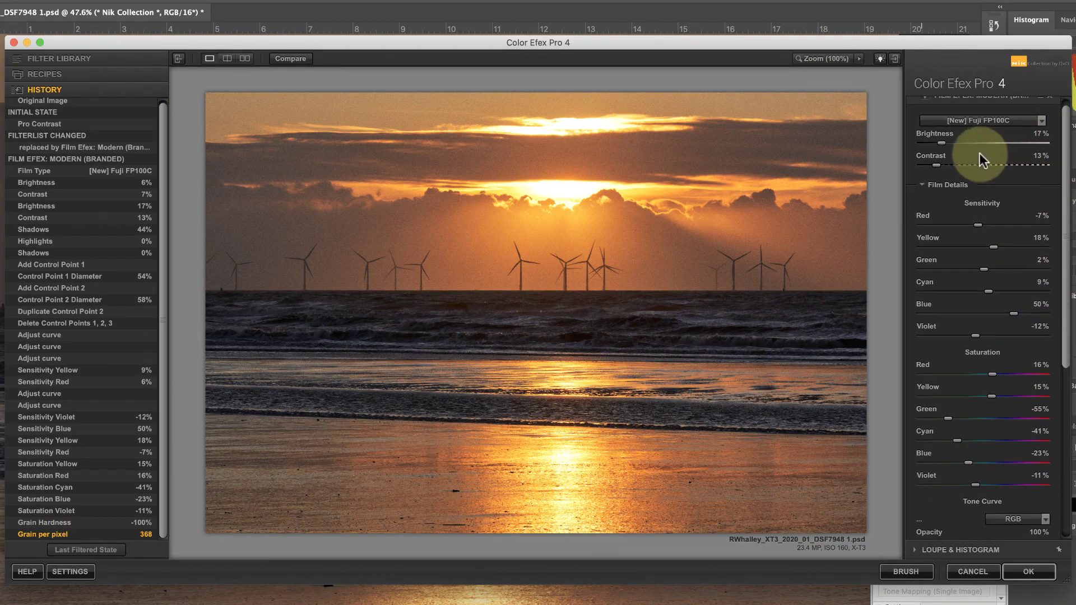
# Collapse Film Details and save the look as custom recipe 'Fuji FP100C (Amended)'.
pyautogui.click(922, 186)
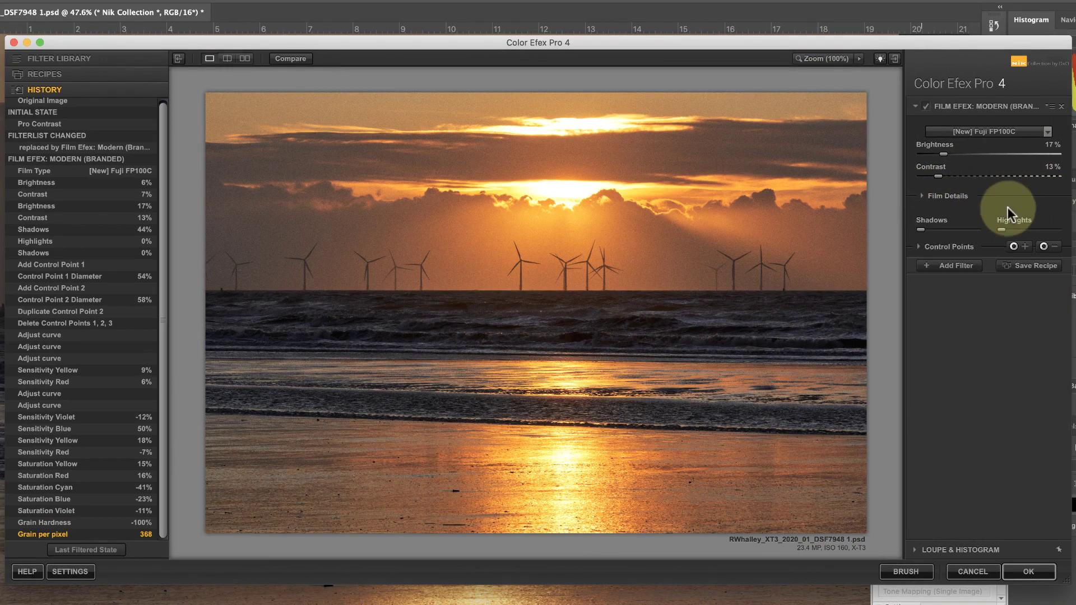
pyautogui.click(1034, 264)
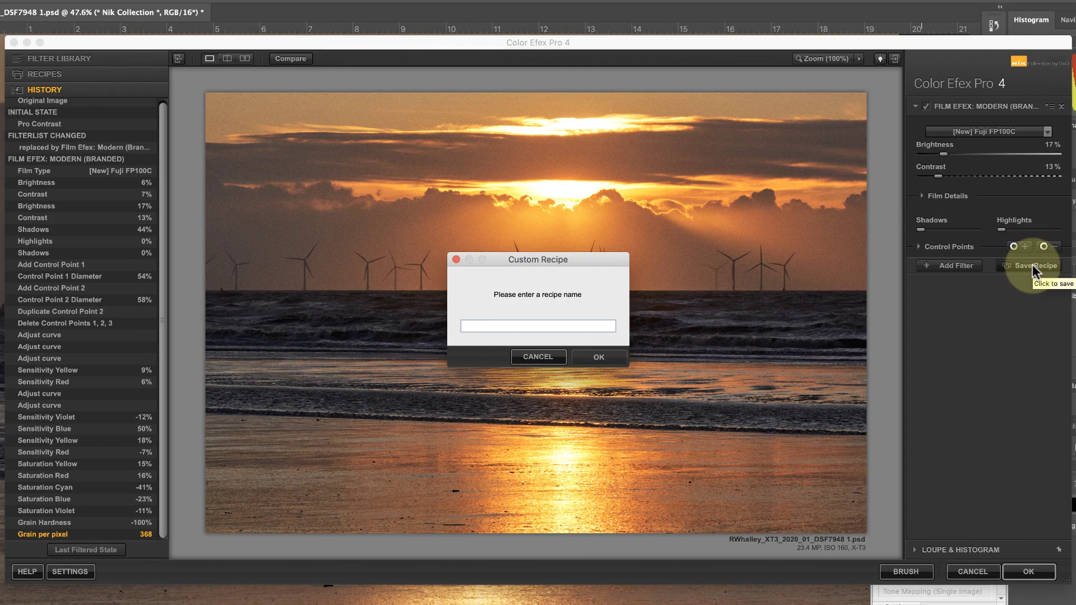
pyautogui.write('Fuji FP100C (Amended)')
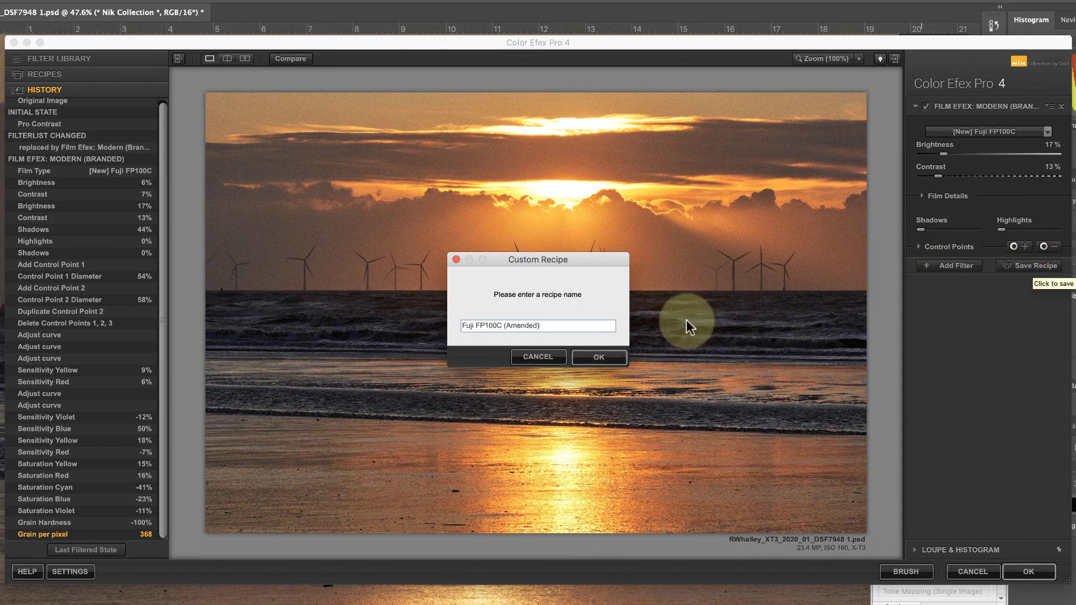
pyautogui.click(607, 352)
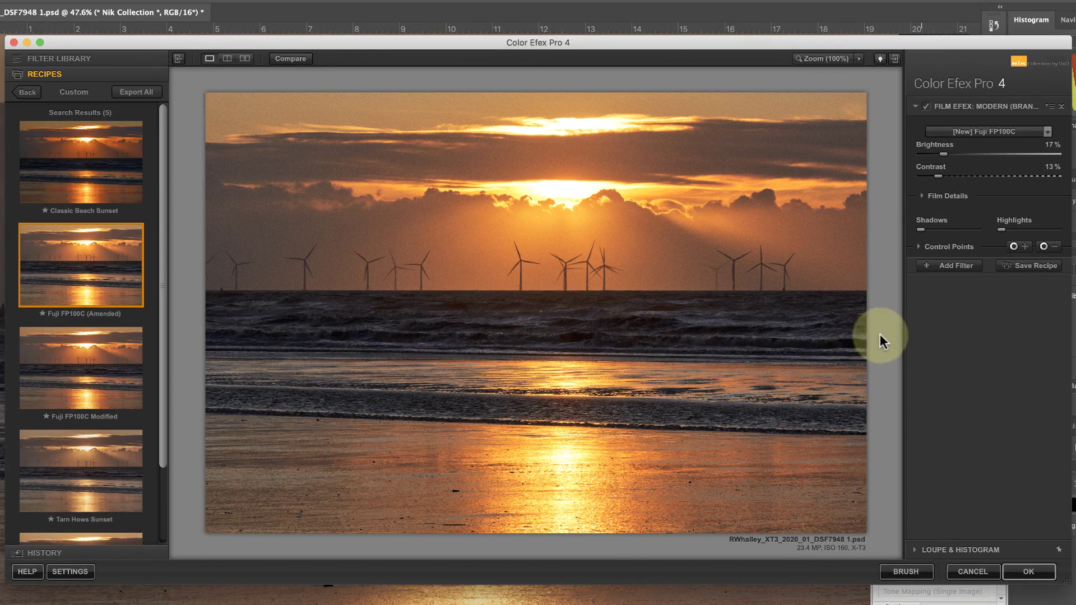
# Reset the film filter to default [New] Fuji FP100C with Brightness and Contrast at 0%.
pyautogui.click(56, 553)
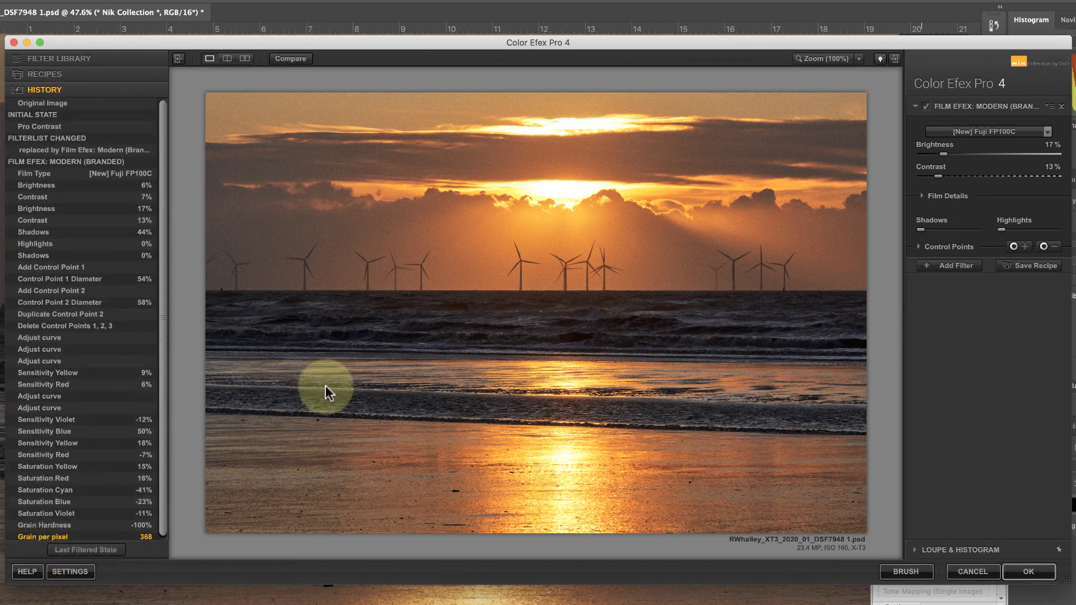
pyautogui.click(1036, 130)
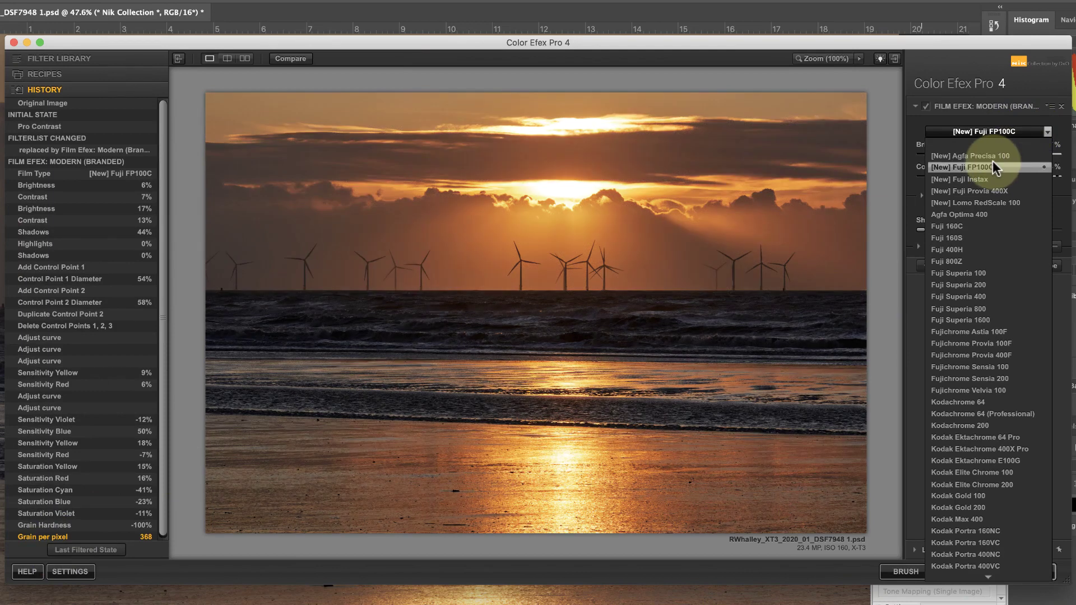
pyautogui.click(993, 166)
pyautogui.click(1046, 132)
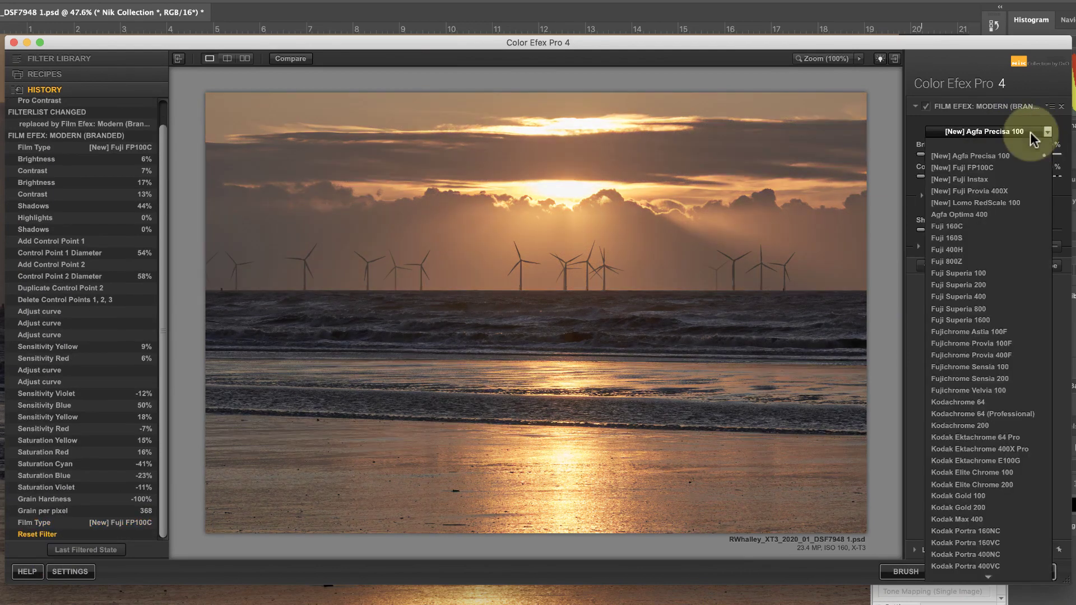
pyautogui.click(990, 163)
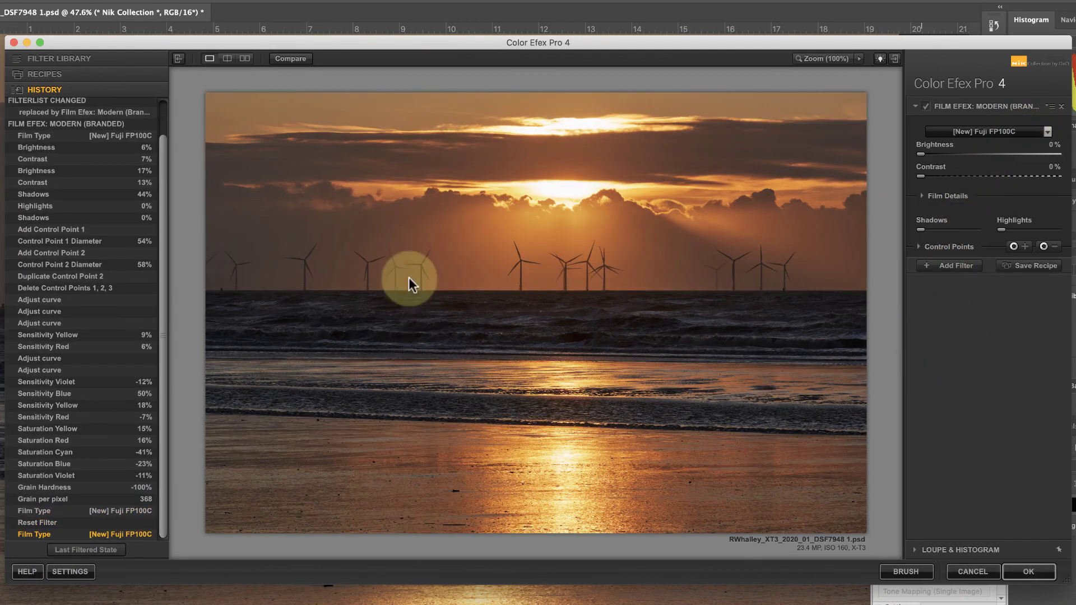
# Show a split before/after preview with the reset film state as the before view.
pyautogui.click(229, 59)
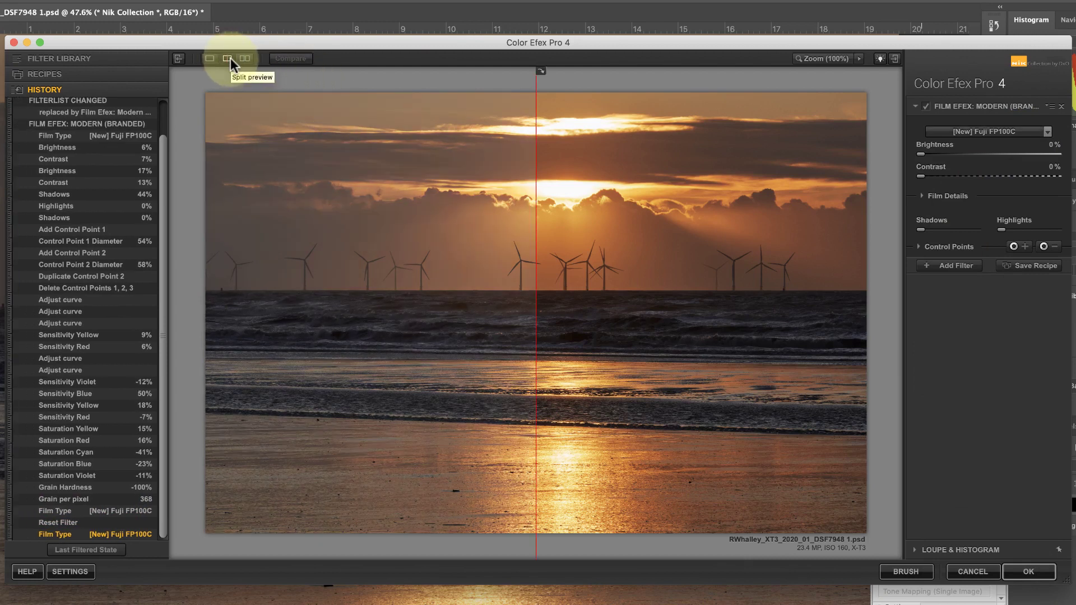
pyautogui.click(13, 534)
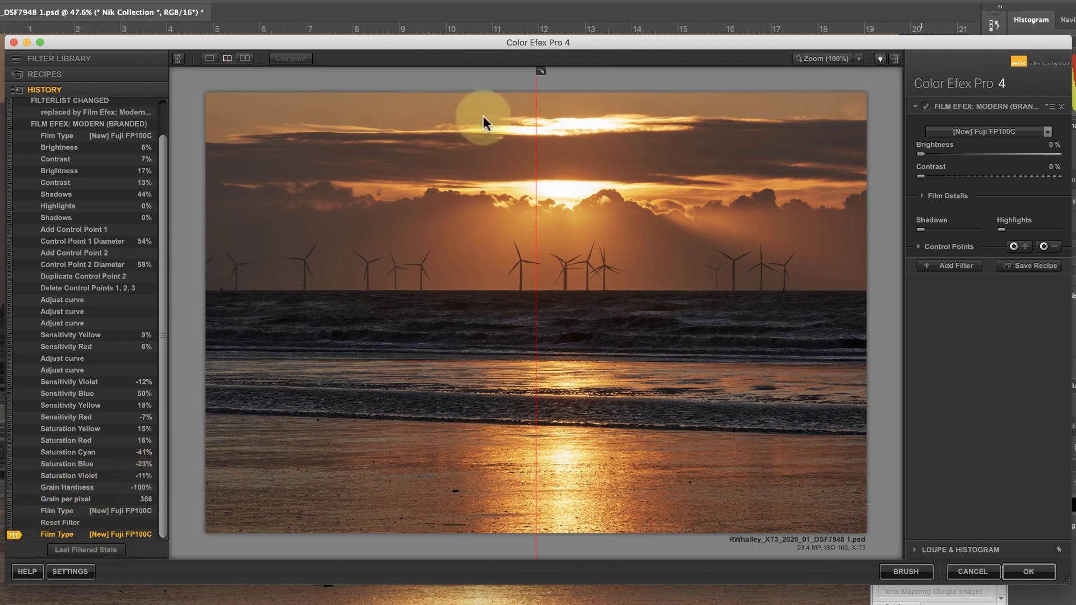
pyautogui.moveTo(535, 77); pyautogui.dragTo(507, 98)
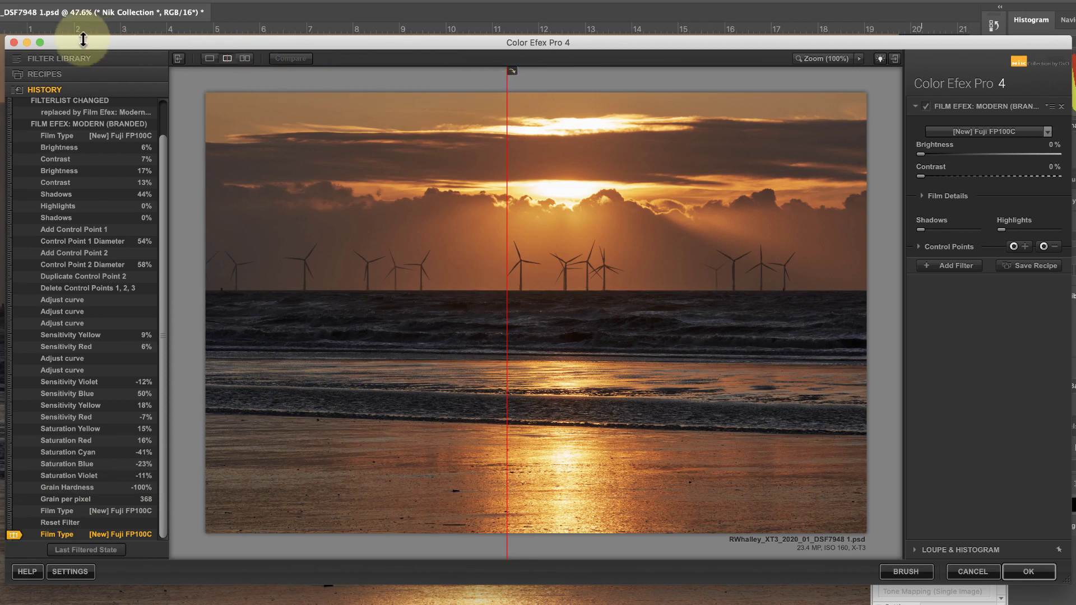
# Apply the saved Fuji FP100C (Amended) recipe, restoring Brightness 17% and Contrast 13%.
pyautogui.click(40, 71)
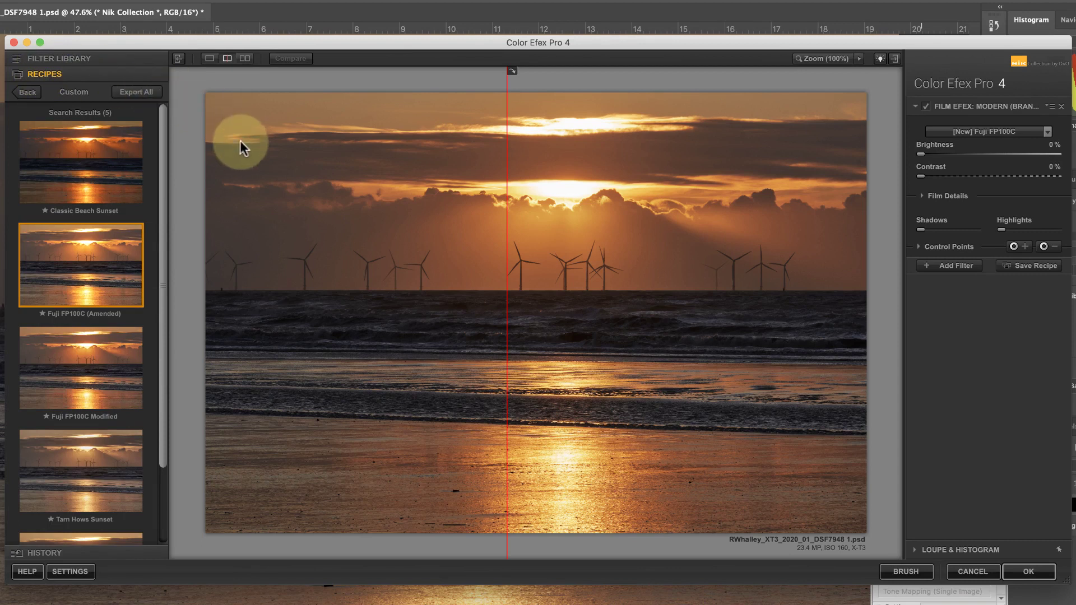
pyautogui.click(85, 267)
pyautogui.click(607, 352)
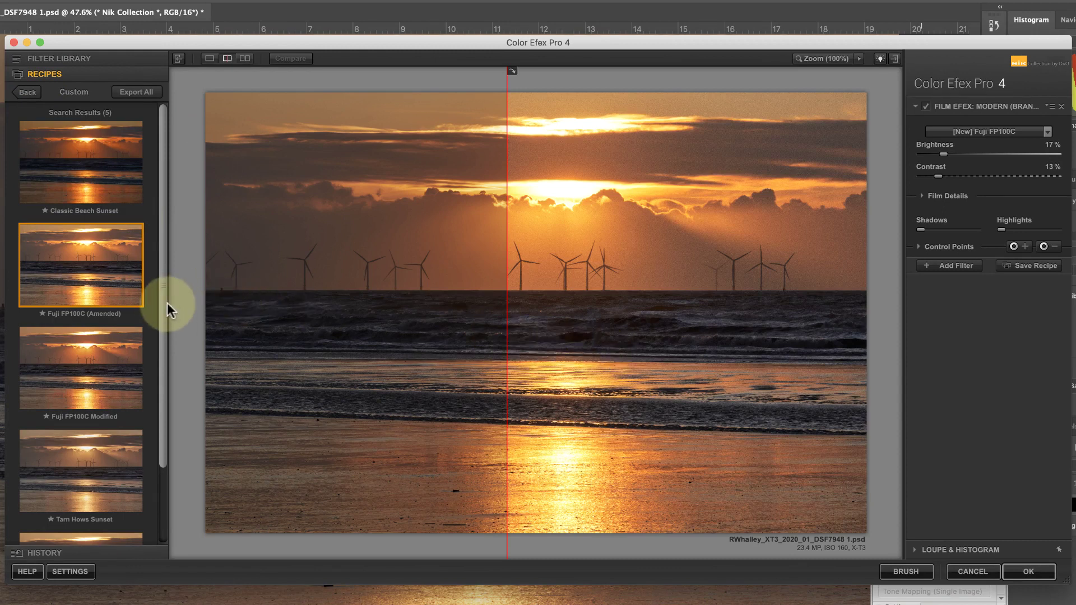
# Compare the recipe against the Original Image as the before state in the split view.
pyautogui.moveTo(163, 302); pyautogui.dragTo(160, 406)
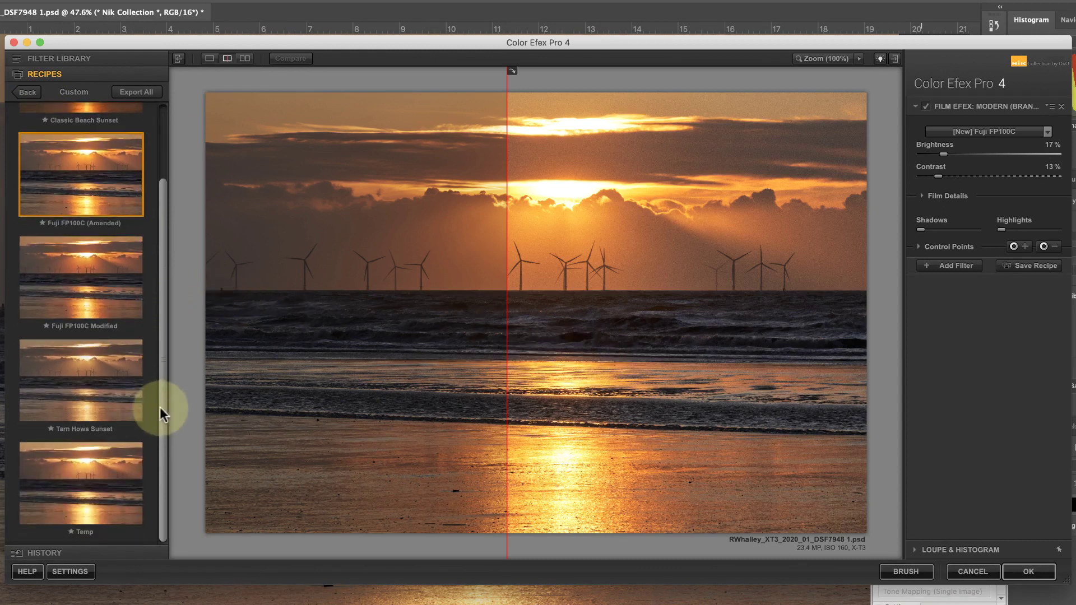
pyautogui.click(43, 551)
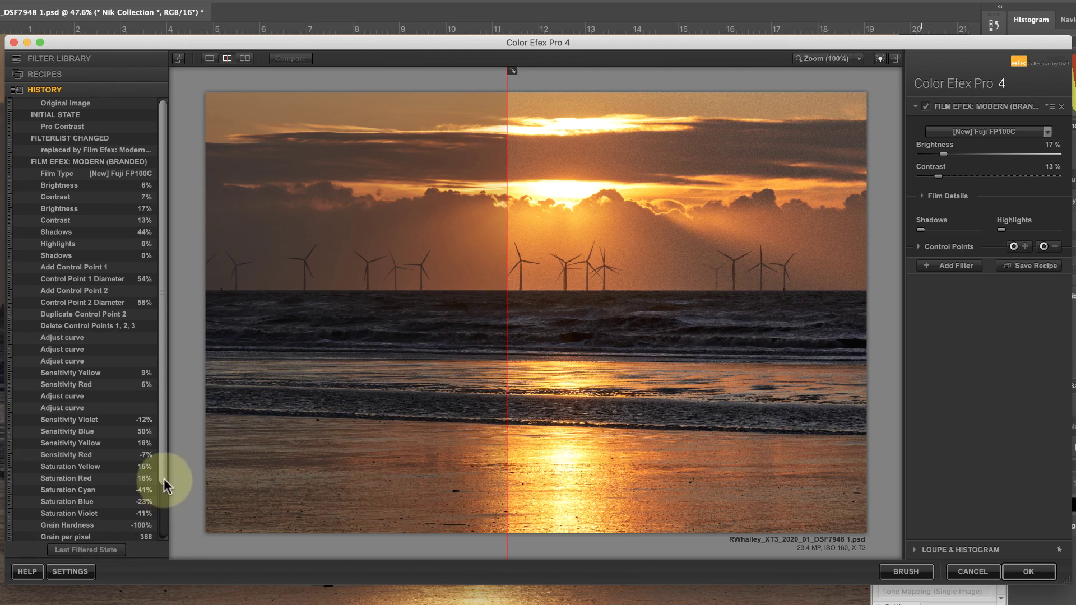
pyautogui.moveTo(164, 479); pyautogui.dragTo(157, 538)
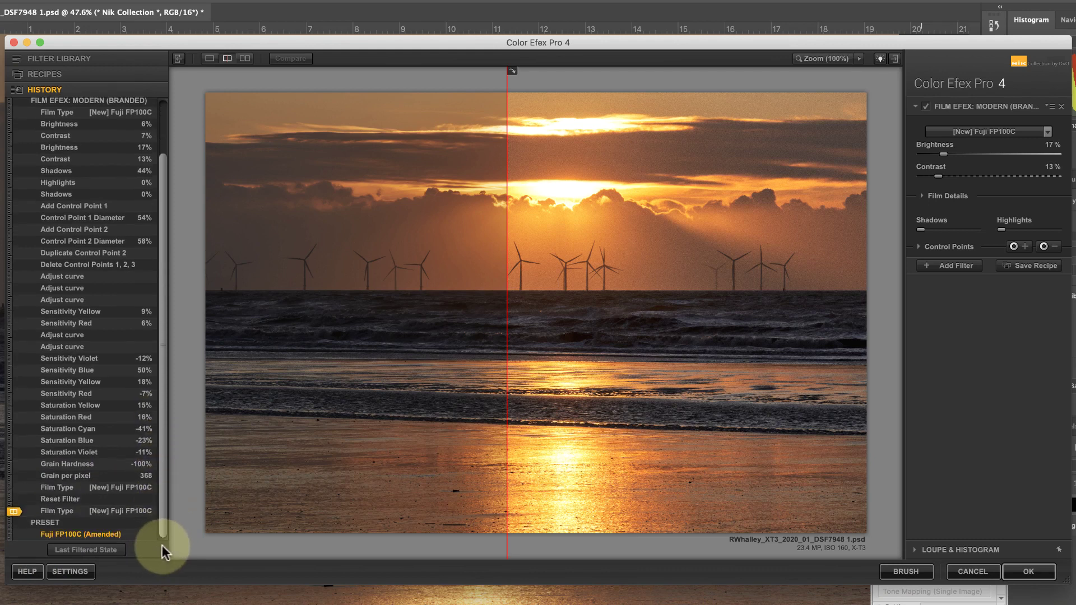
pyautogui.moveTo(506, 79); pyautogui.dragTo(553, 103)
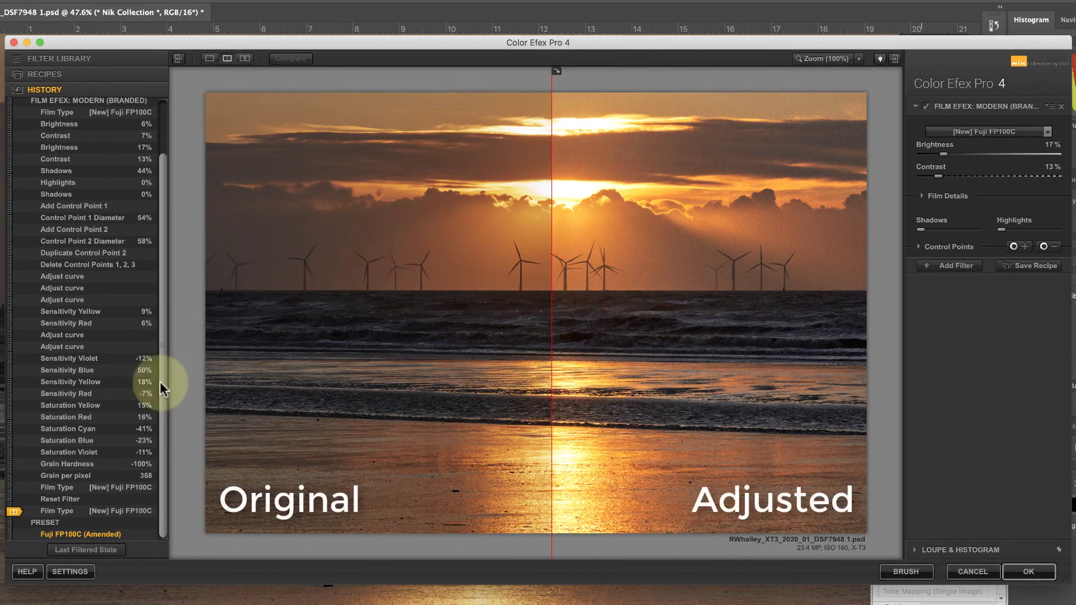
pyautogui.moveTo(163, 414); pyautogui.dragTo(173, 247)
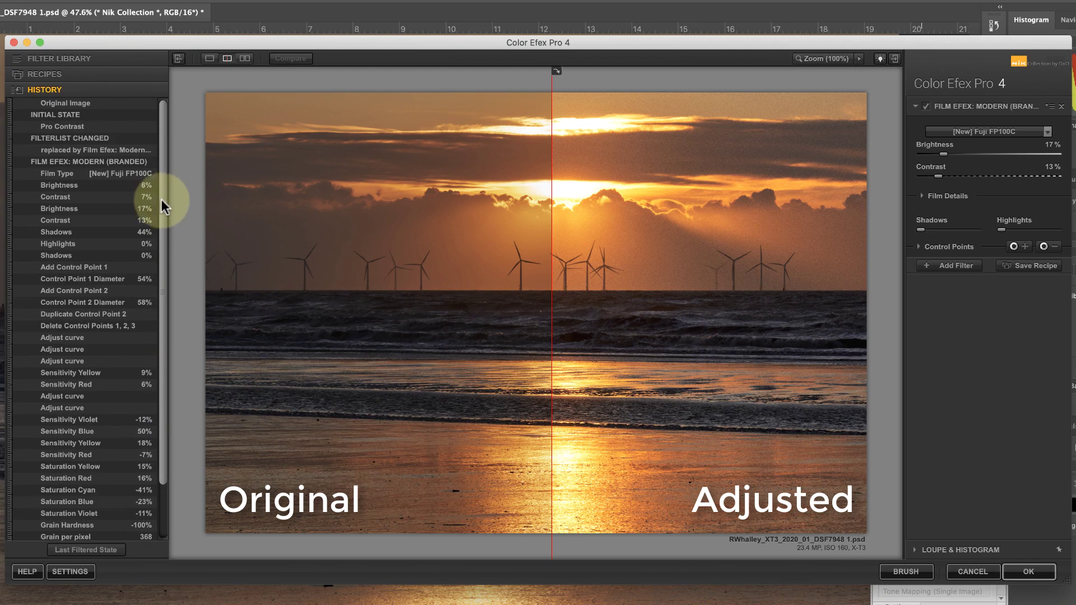
pyautogui.click(11, 104)
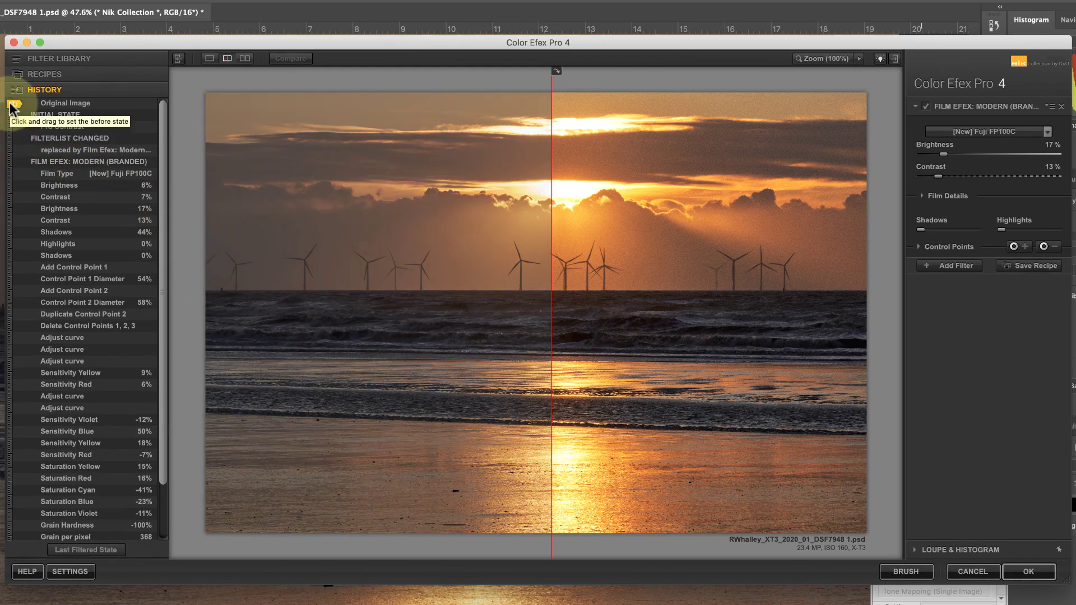